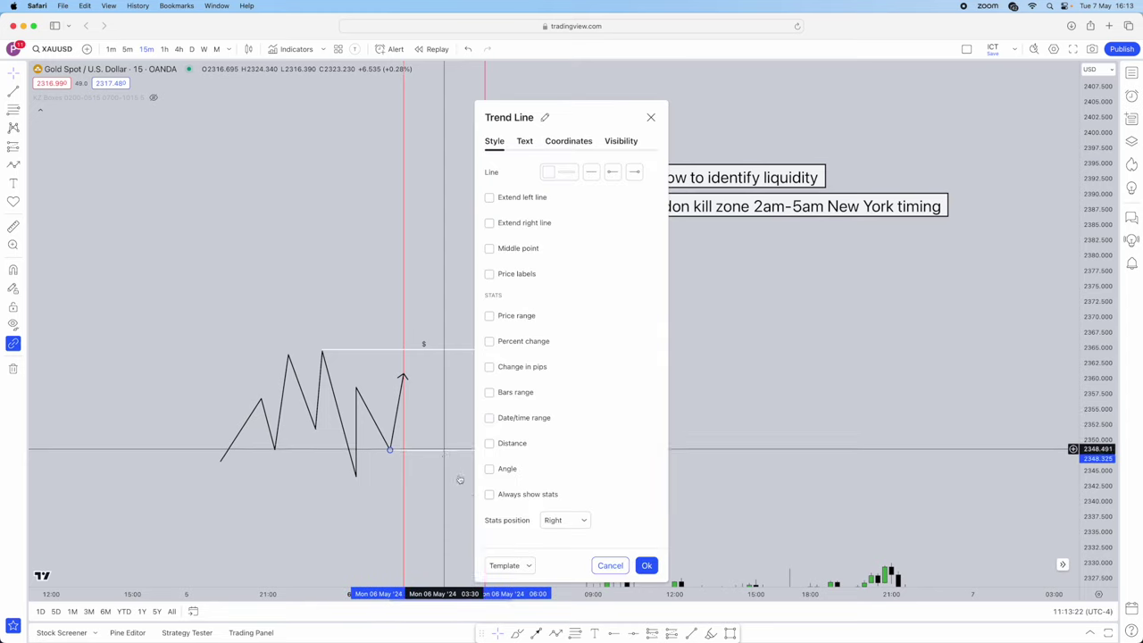
Apply a saved line template that adds a $ label to the lower white trend line
left_click(504, 624)
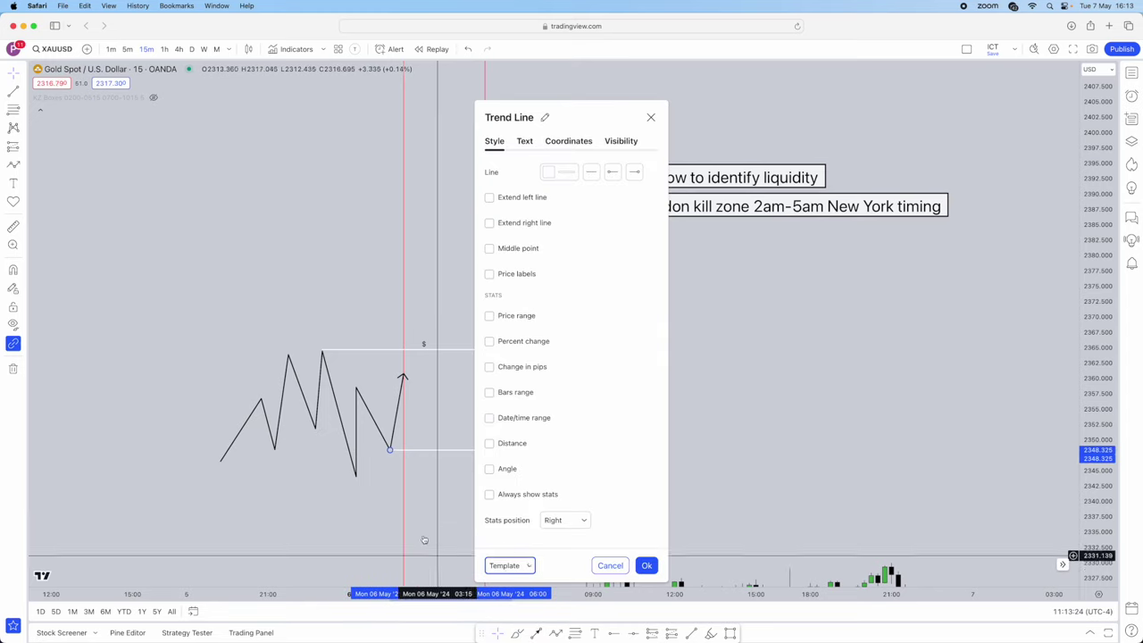
left_click(424, 507)
scroll(641, 367, "up", 1)
left_click_drag(484, 396, 536, 377)
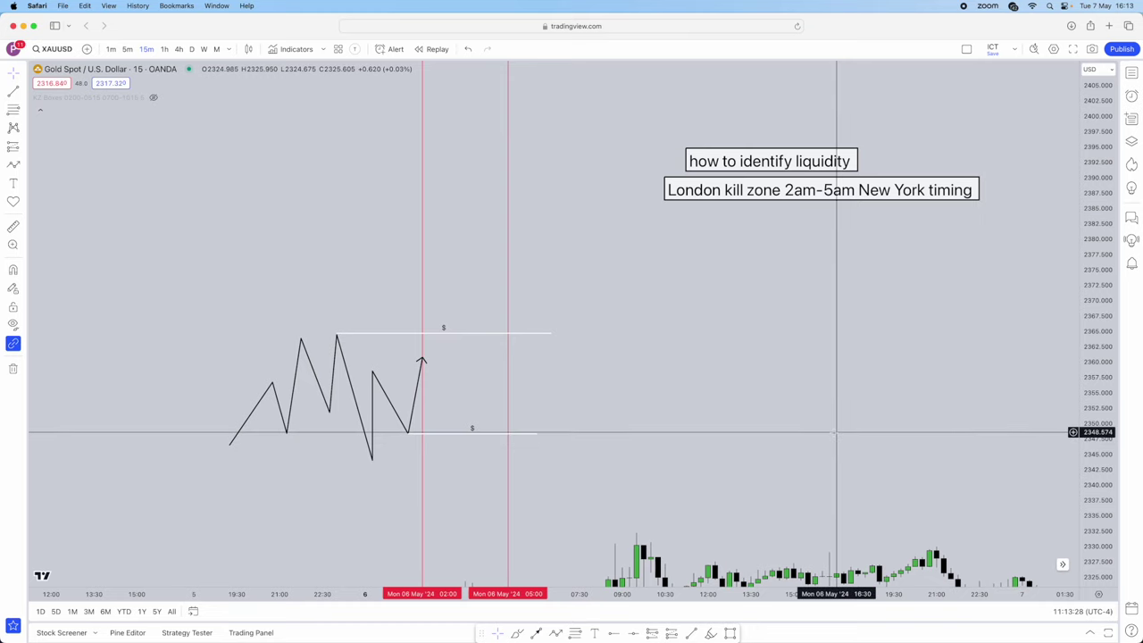
Draw a black path from the arrow tip at 02:00, pulling back, rising slightly, and falling through the lower $ line to about 2344.6
left_click(556, 632)
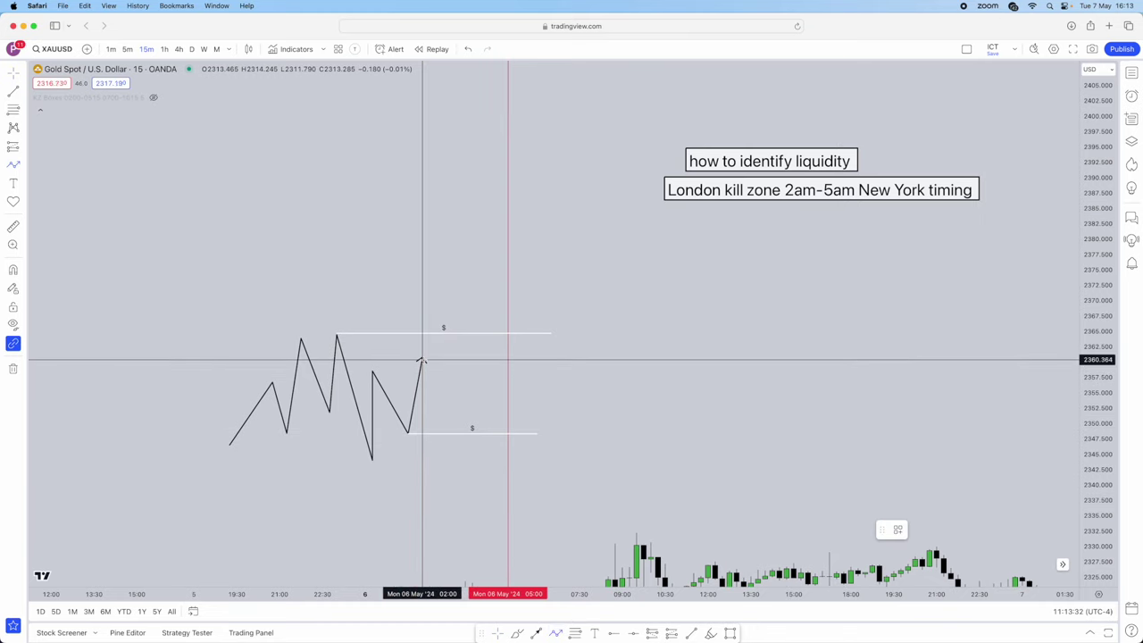
left_click(423, 360)
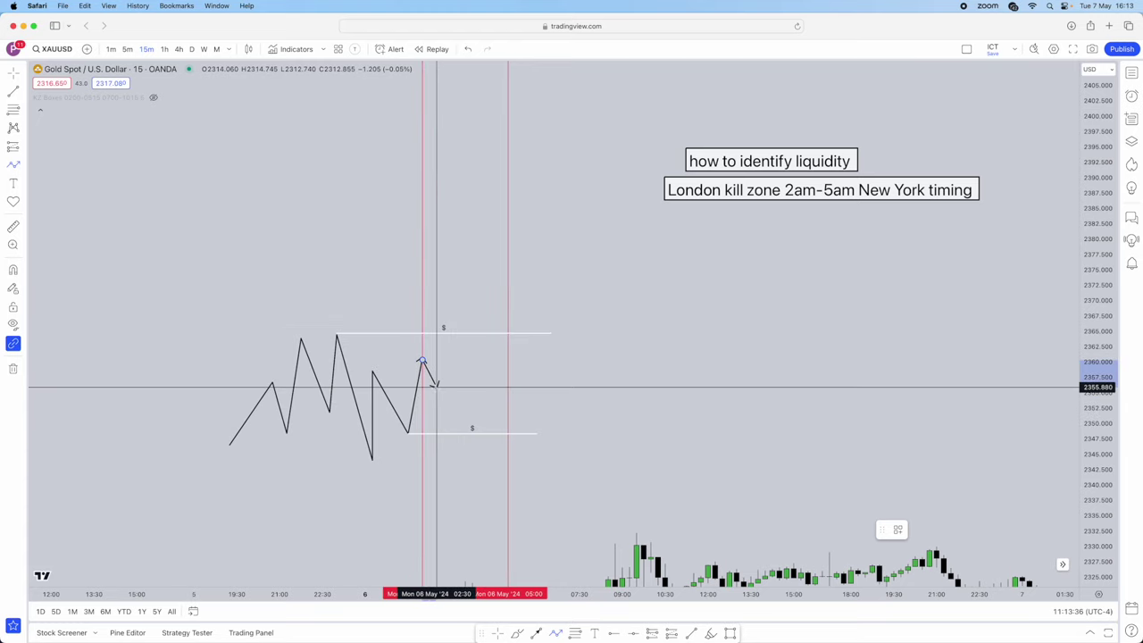
left_click(436, 386)
left_click(443, 365)
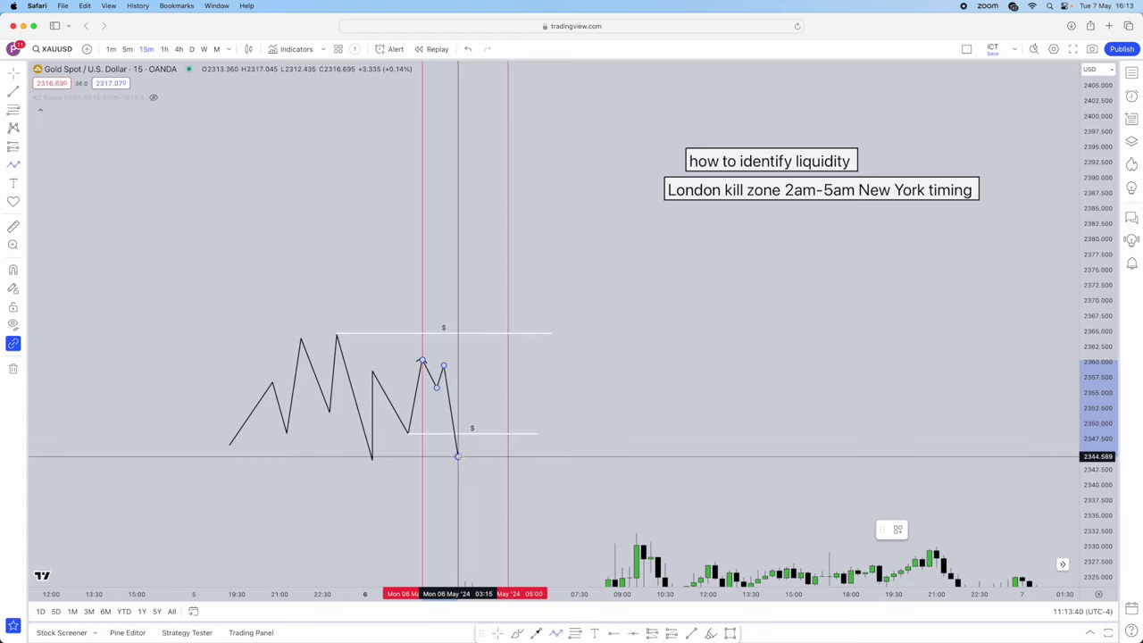
double_click(458, 456)
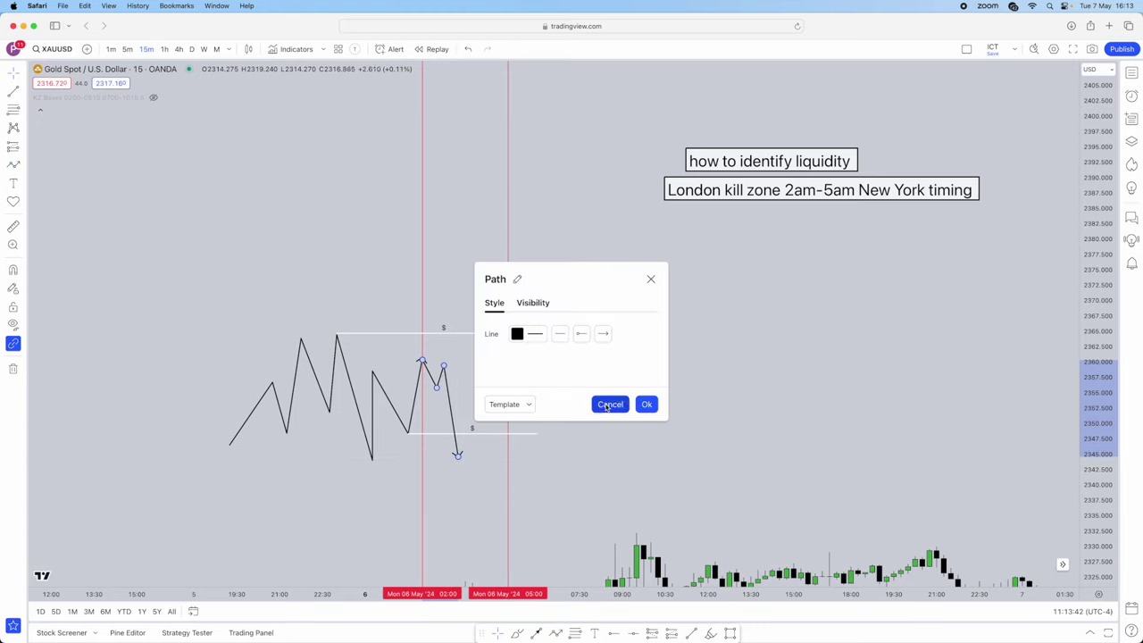
left_click(608, 406)
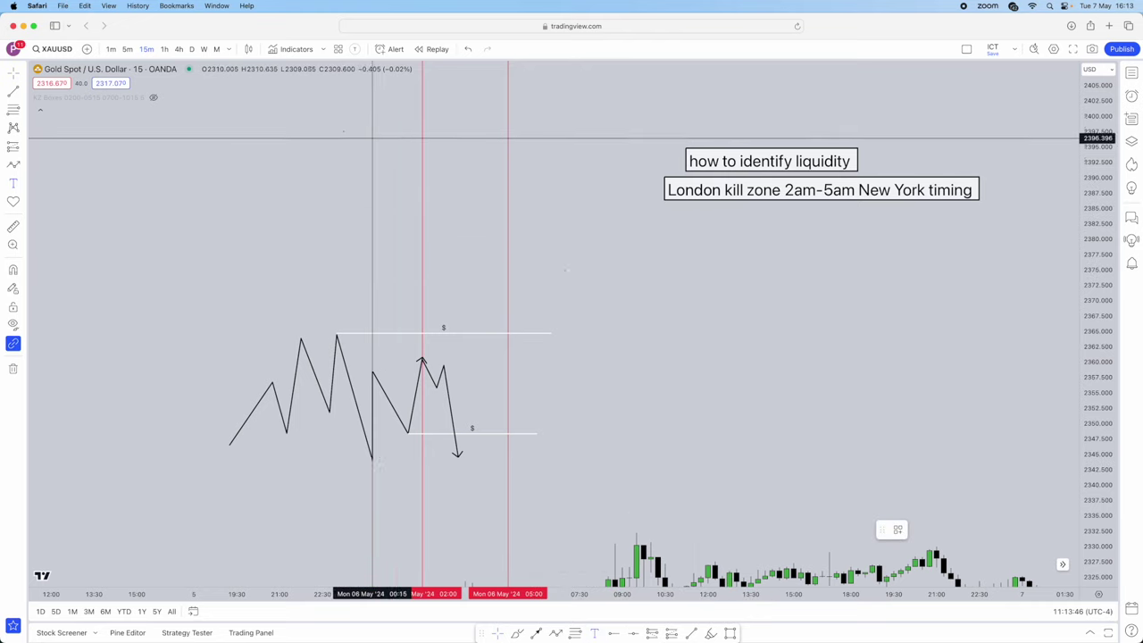
Add the text note "drop int o 1m timeframe and wait for a bullish engulfing" and place it beneath the London kill zone note
left_click(701, 233)
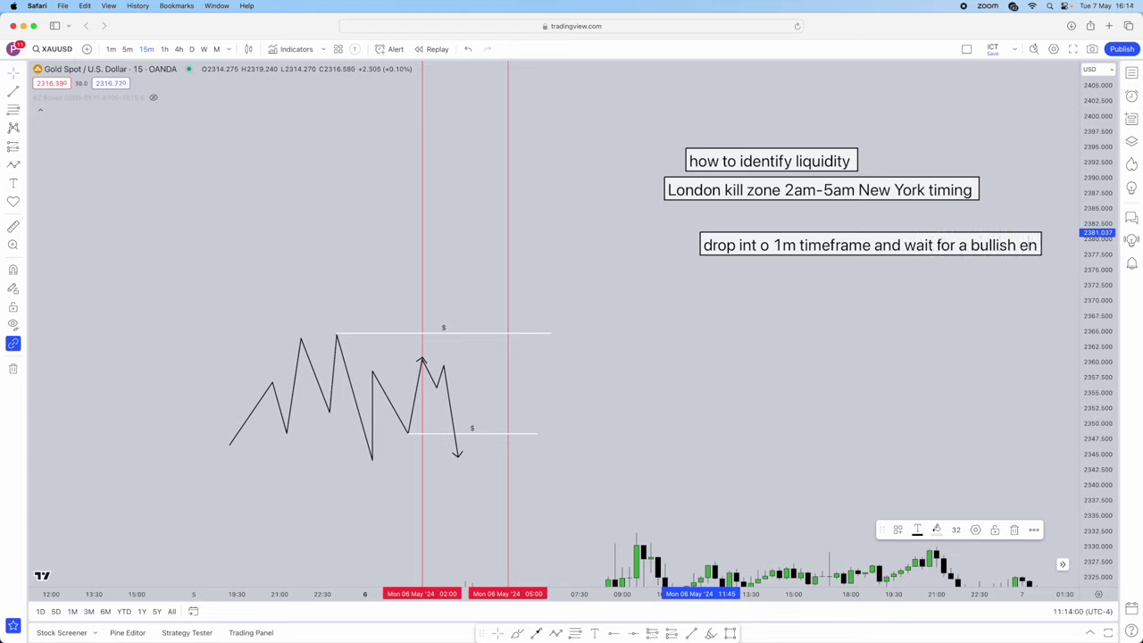
scroll(763, 276, "down", 1)
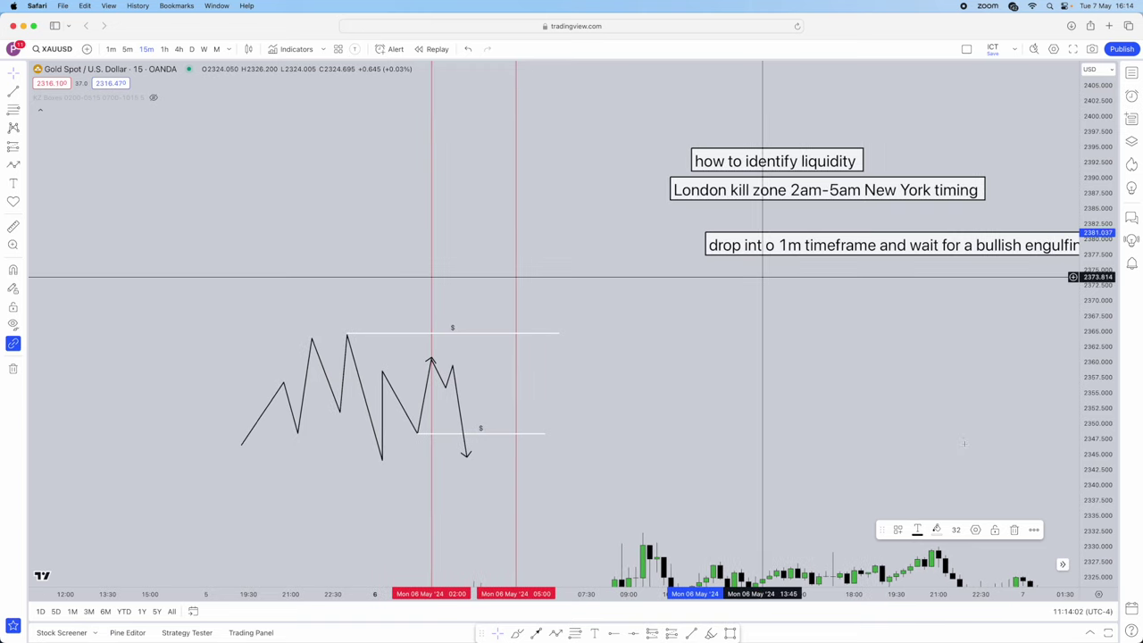
left_click(944, 426)
left_click_drag(889, 240, 734, 222)
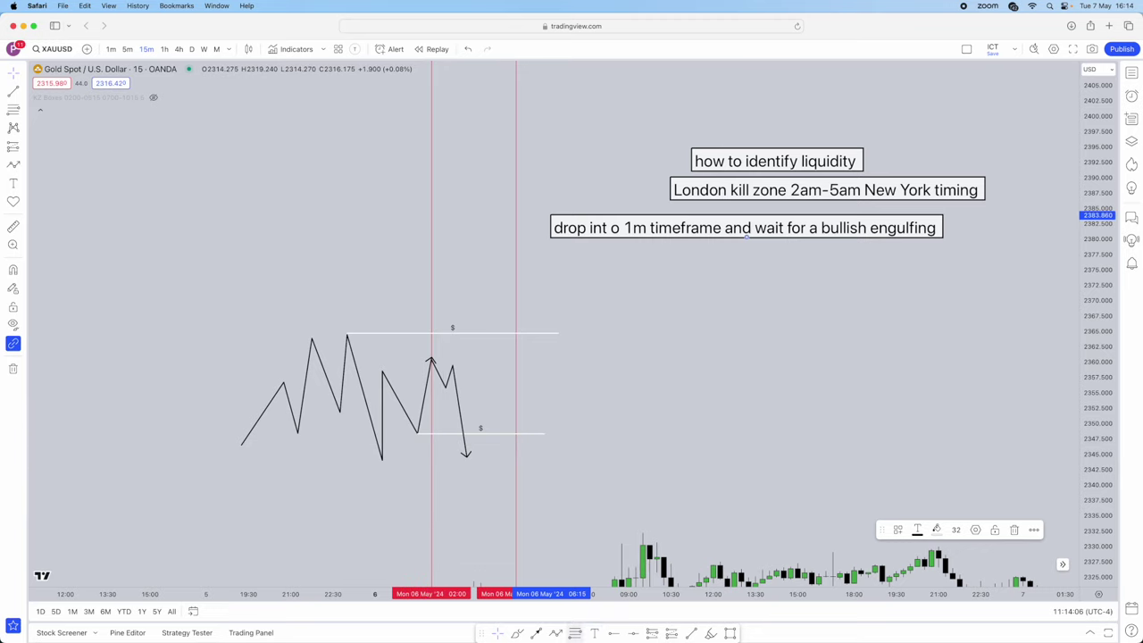
Draw a short path from the sweep low up to just above the lower $ line and color it red
left_click(557, 635)
left_click(466, 453)
double_click(475, 428)
left_click(917, 531)
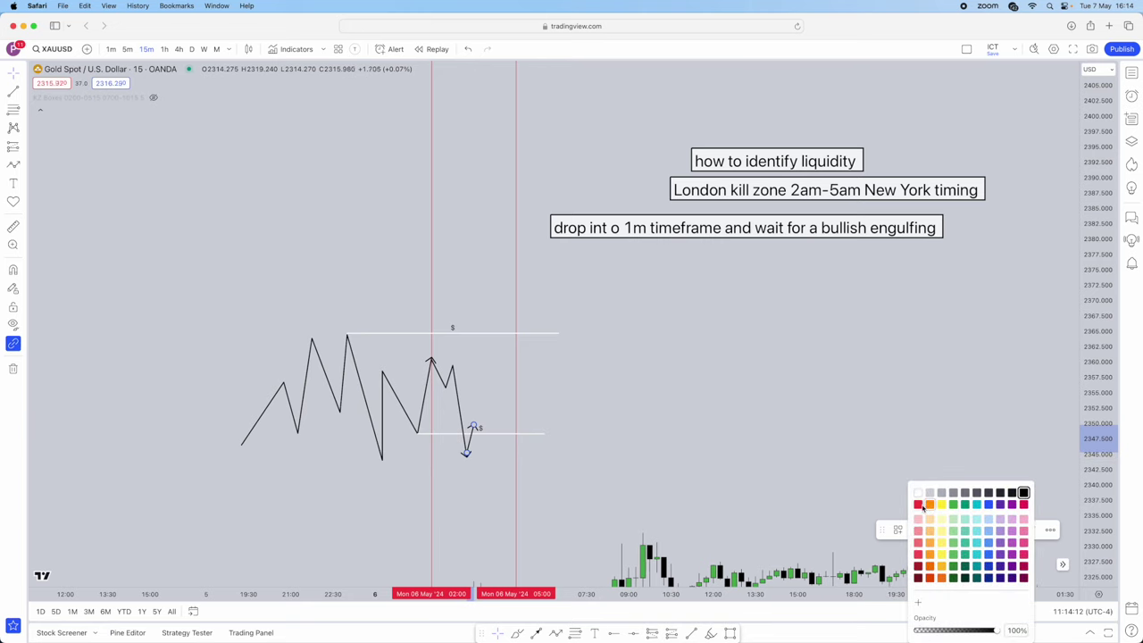
left_click(920, 506)
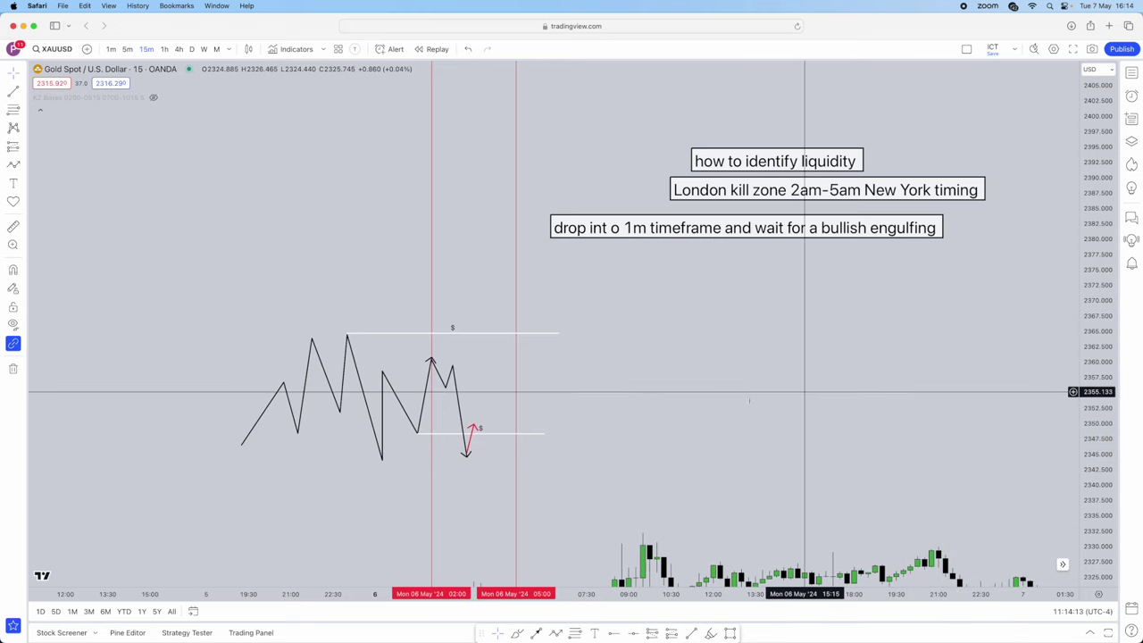
Place a long position at 2348.408 with stop 2343.925 and target 2360.114, narrowed to end at 04:45
left_click(24, 149)
left_click(80, 168)
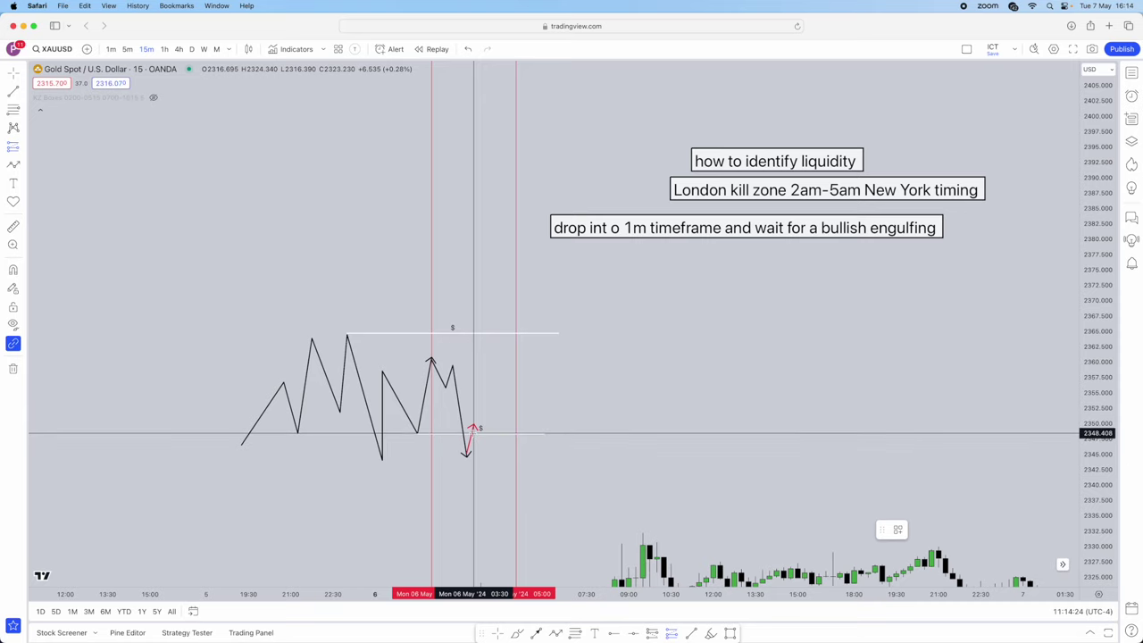
left_click(474, 433)
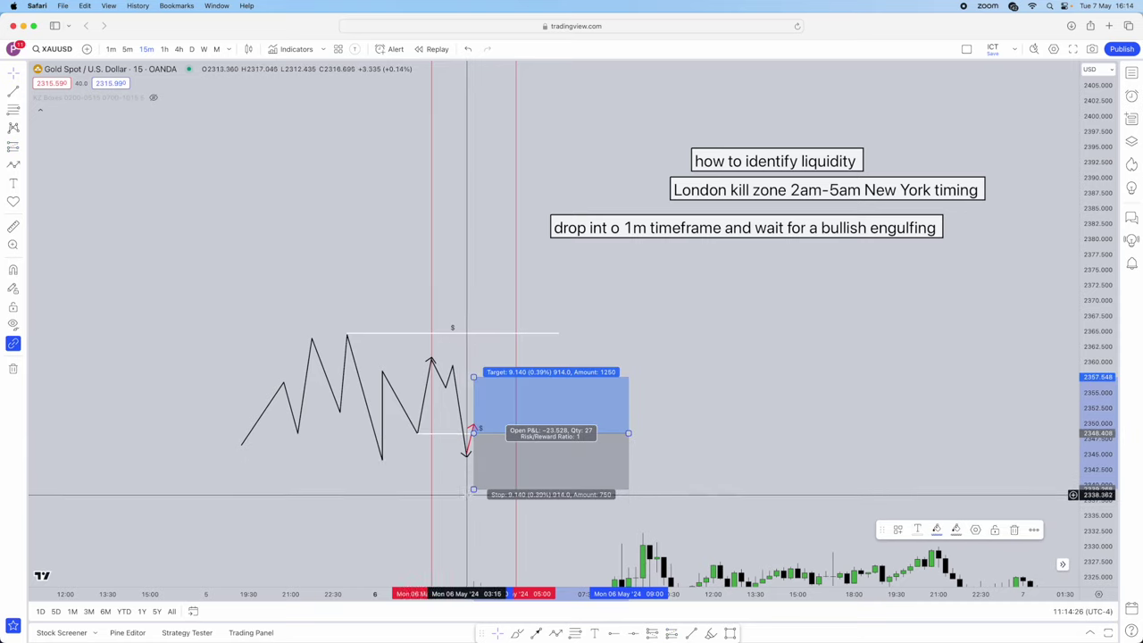
left_click_drag(473, 489, 474, 461)
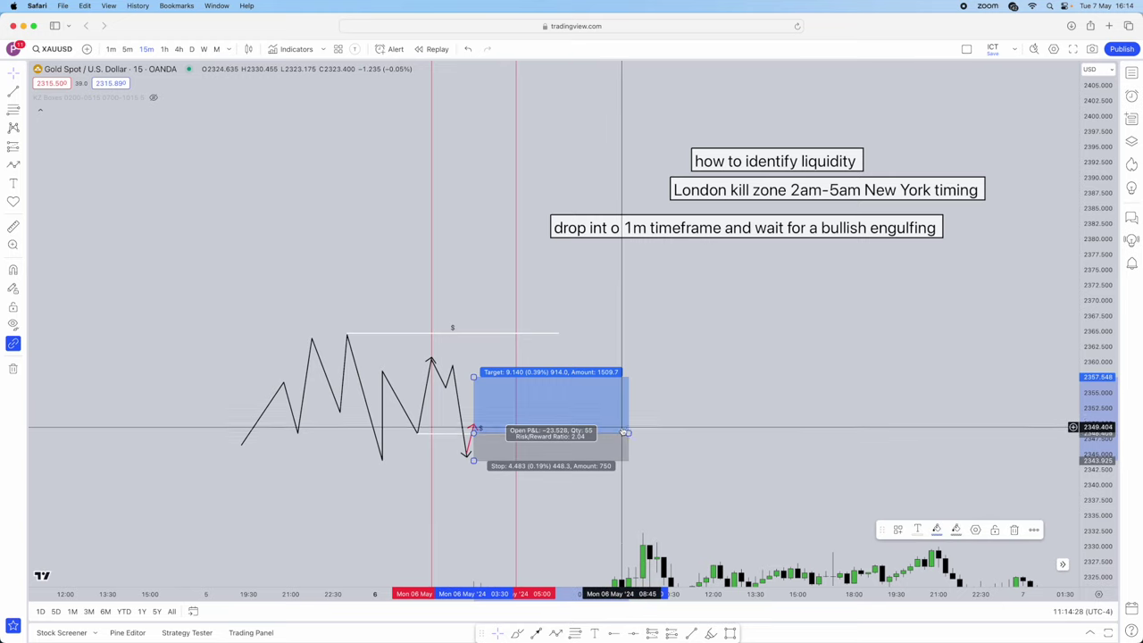
left_click_drag(627, 434, 509, 433)
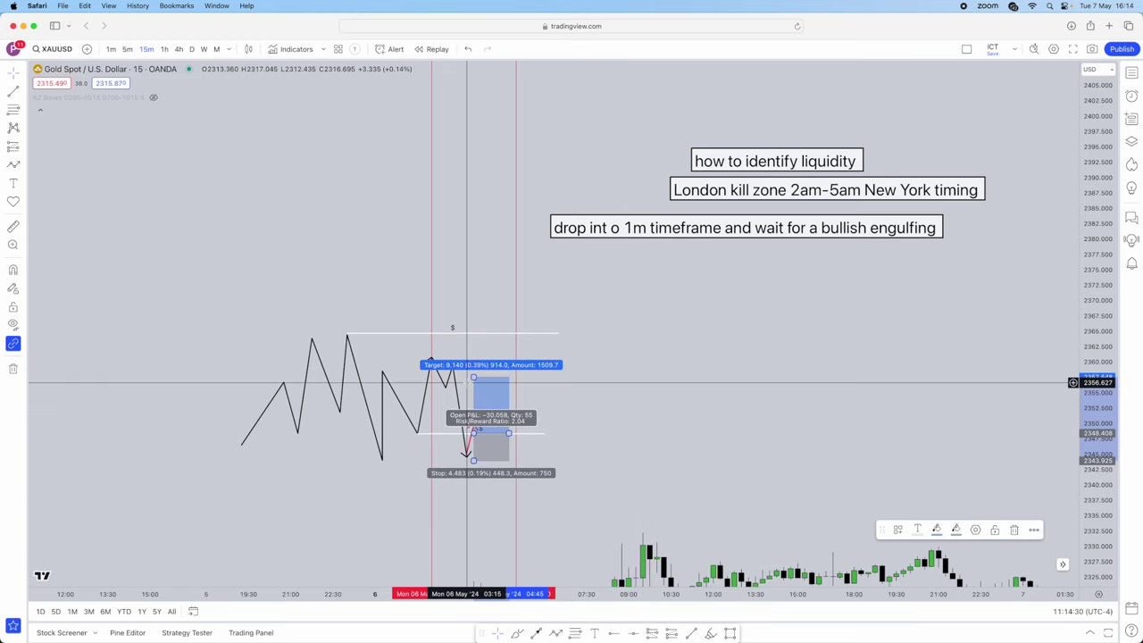
left_click_drag(473, 377, 473, 361)
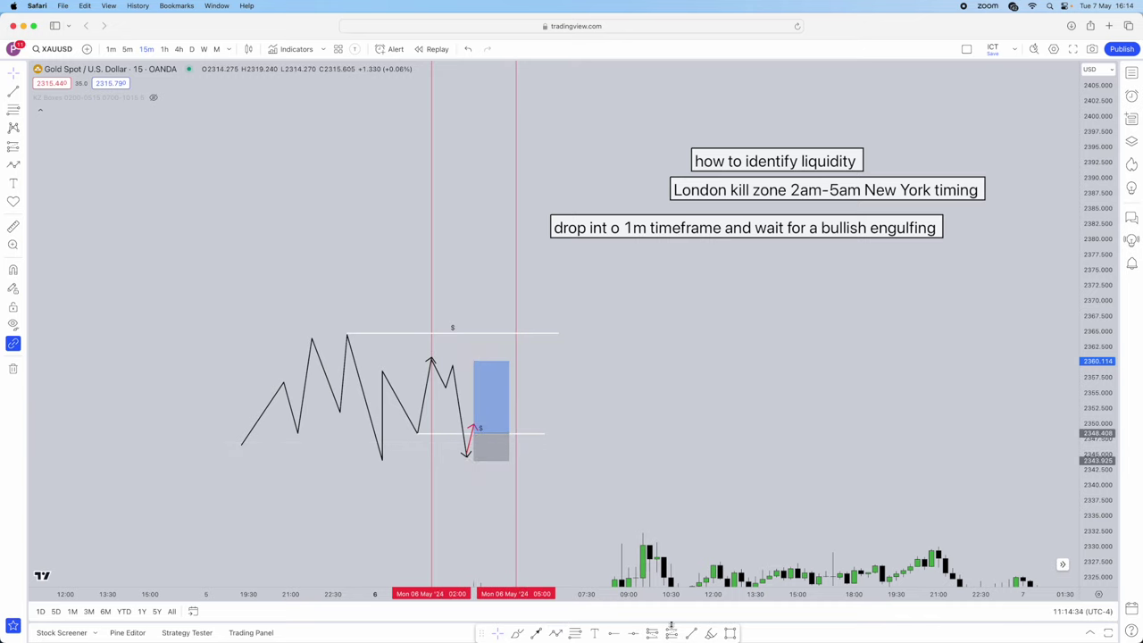
Draw a red path from the short red arrow's tip, dipping to the entry level and rising to near the position's target
left_click(555, 633)
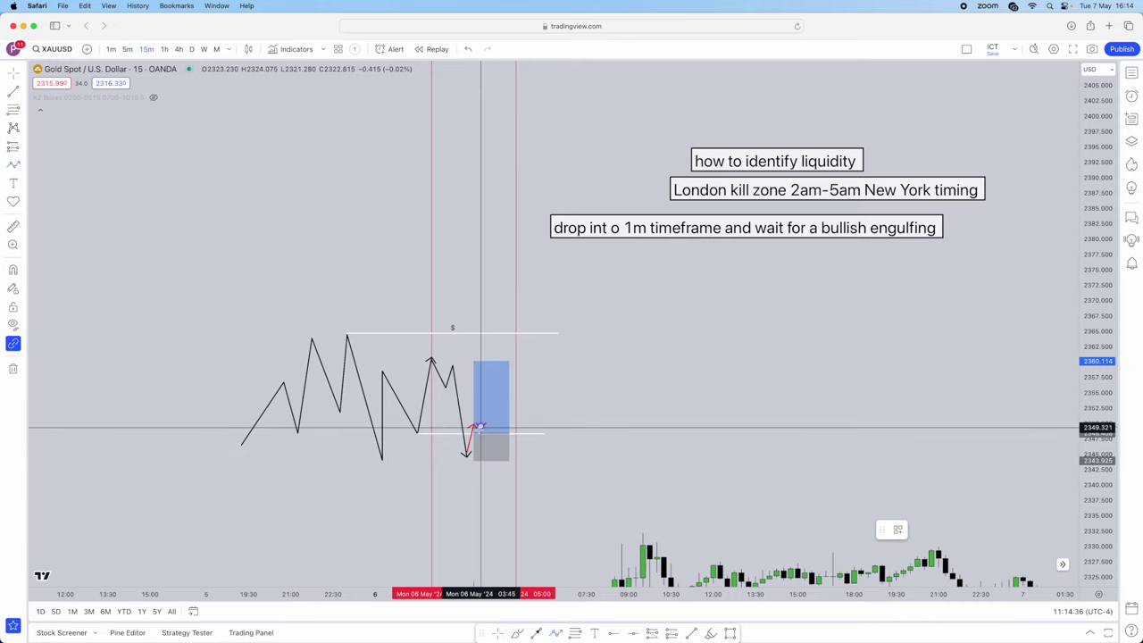
left_click_drag(487, 433, 487, 368)
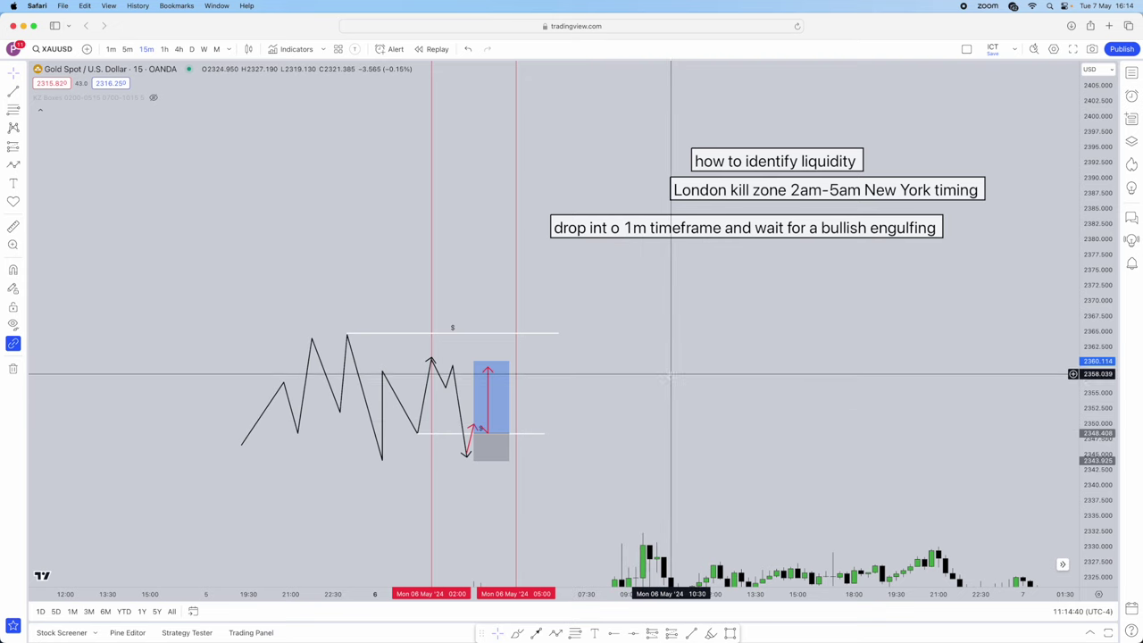
left_click_drag(642, 355, 639, 348)
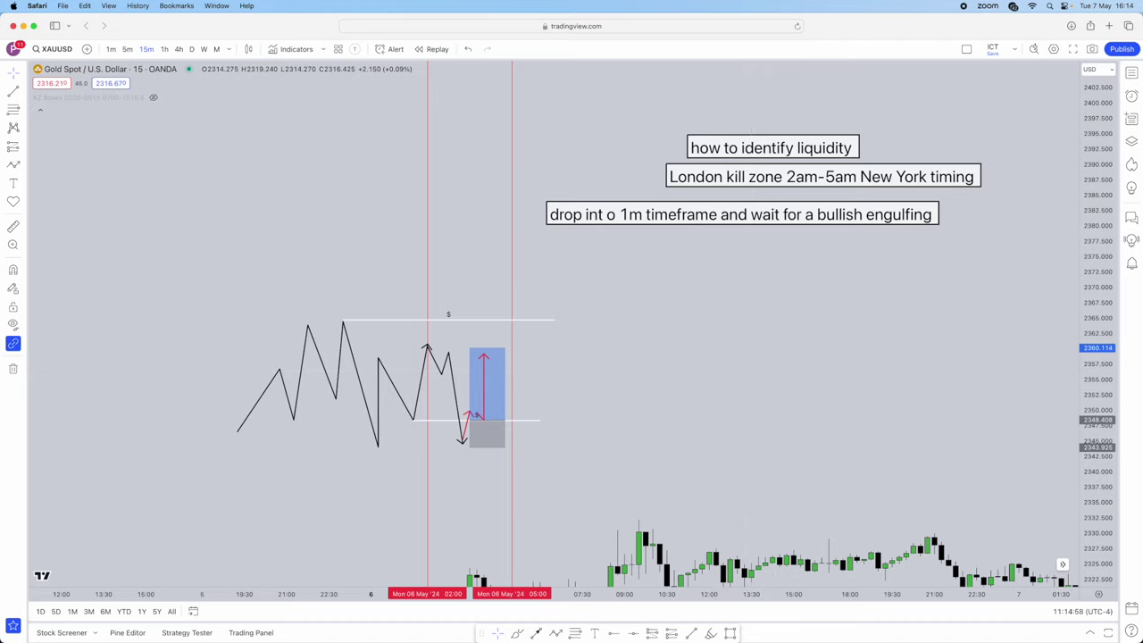
Switch to Telegram and look back through the ZMN Trades channel's earlier posts
left_click_drag(2, 83, 534, 84)
scroll(623, 286, "up", 15)
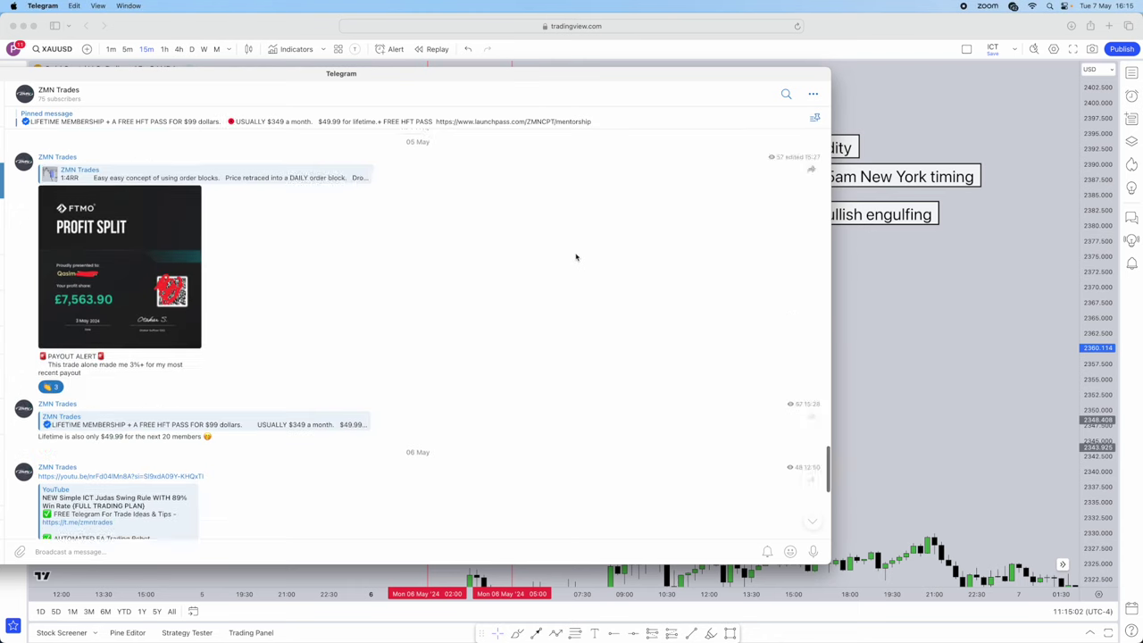
scroll(557, 346, "up", 20)
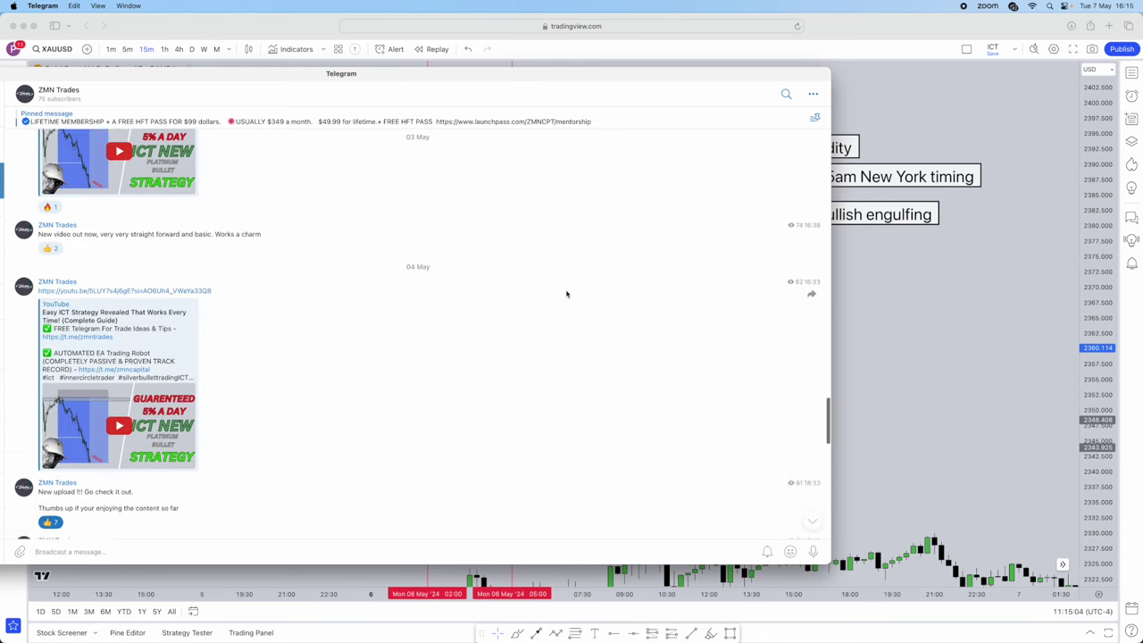
scroll(555, 290, "up", 15)
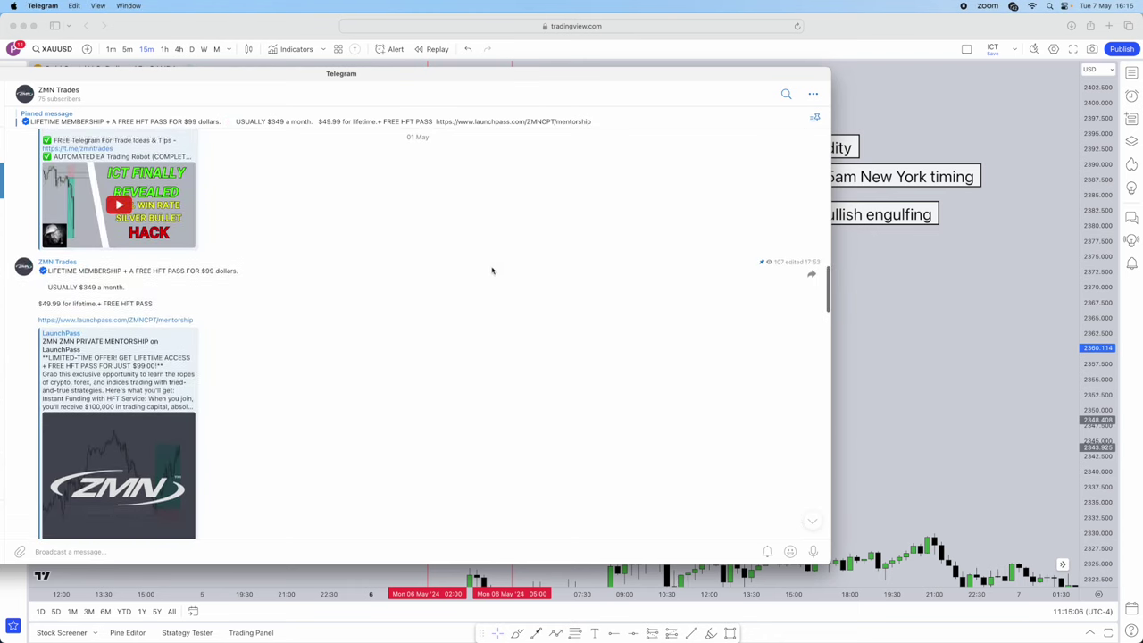
scroll(390, 166, "up", 5)
left_click_drag(412, 79, 0, 25)
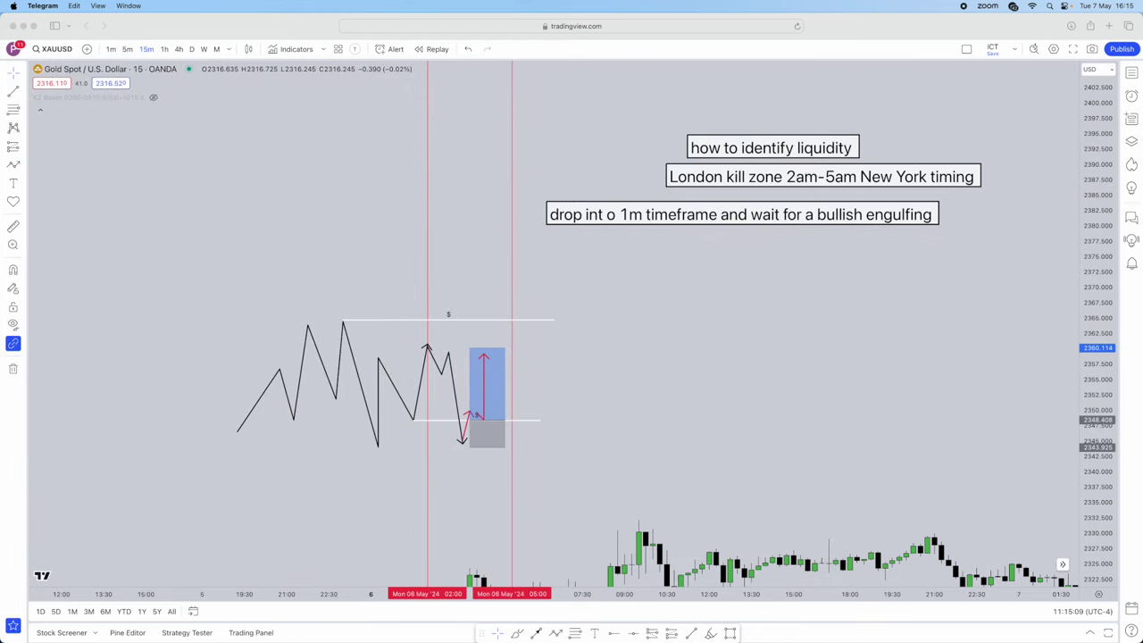
Return to the TradingView chart and review the KZ Boxes indicator's session times and style settings
left_click(566, 295)
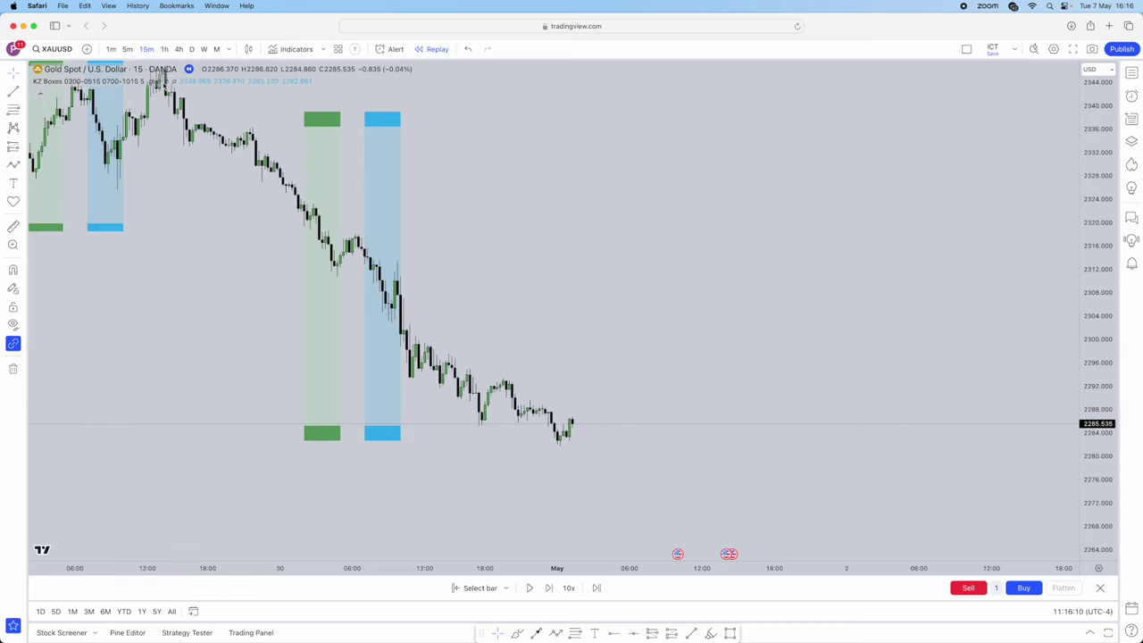
left_click(167, 81)
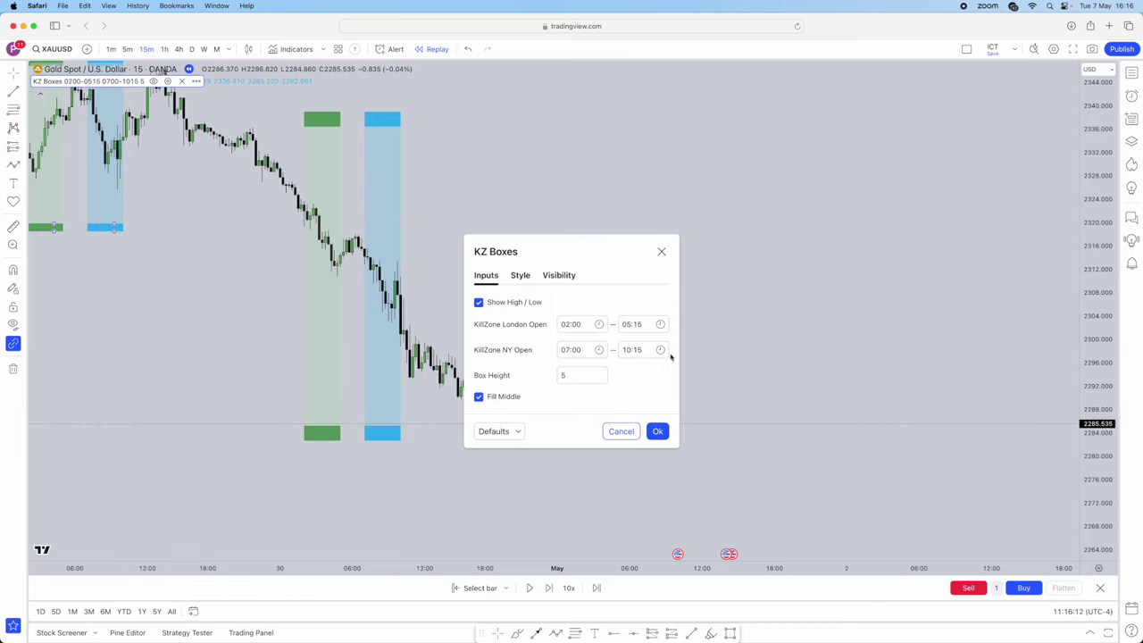
left_click(525, 278)
scroll(623, 215, "down", 10)
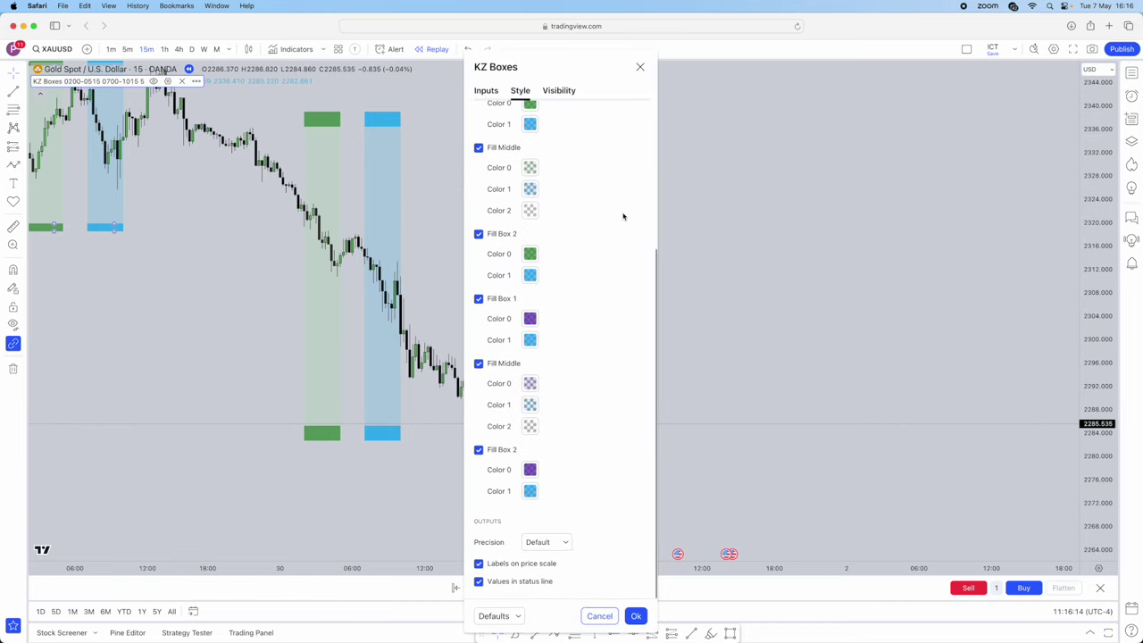
left_click(640, 617)
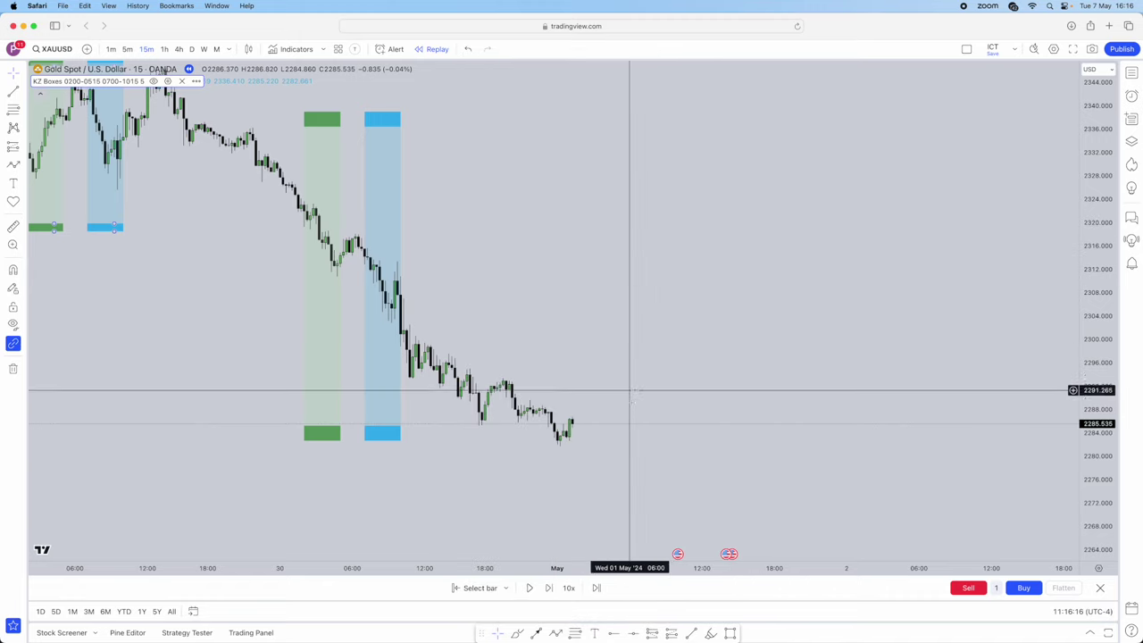
Advance the bar replay into the 1 May London kill zone and reset its start to just before the zone opens
scroll(694, 309, "right", 3)
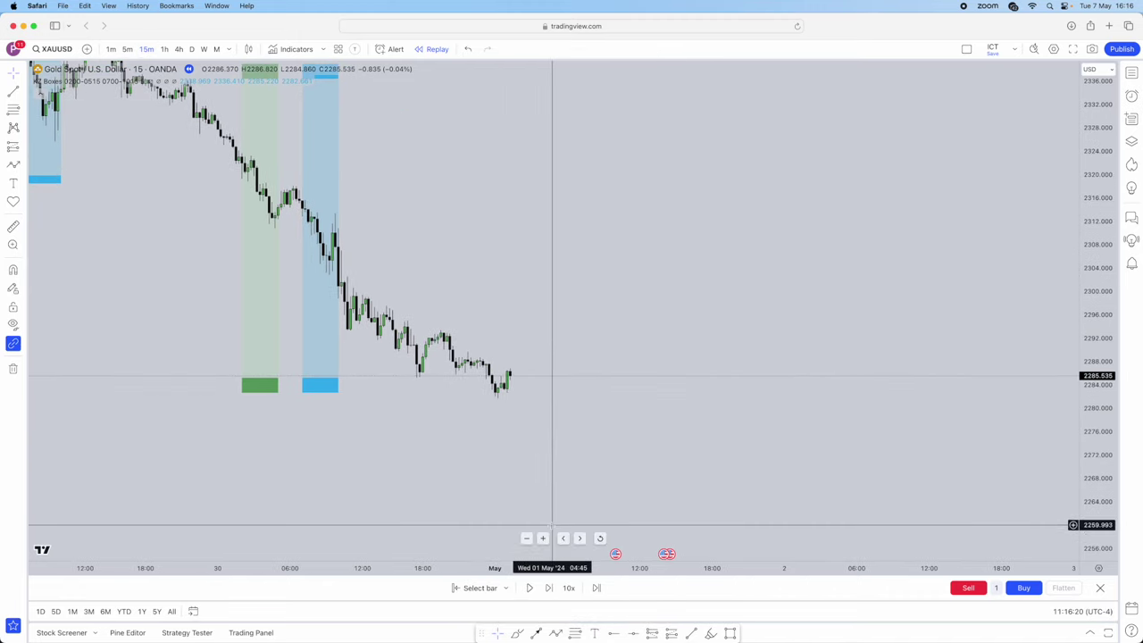
left_click(549, 588)
left_click(549, 588)
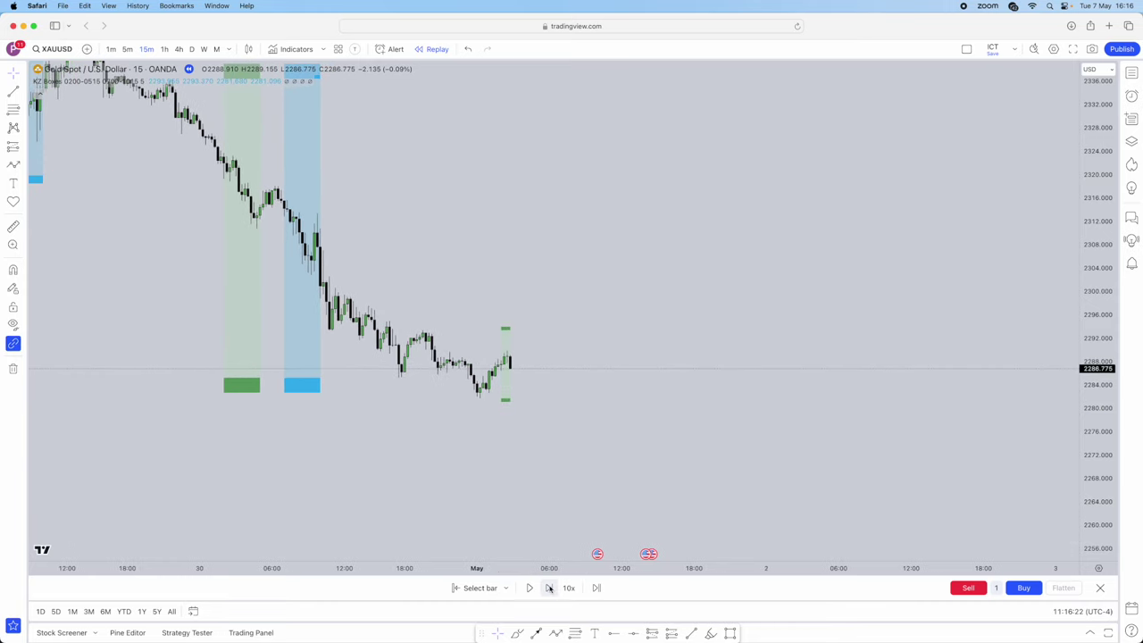
left_click(480, 588)
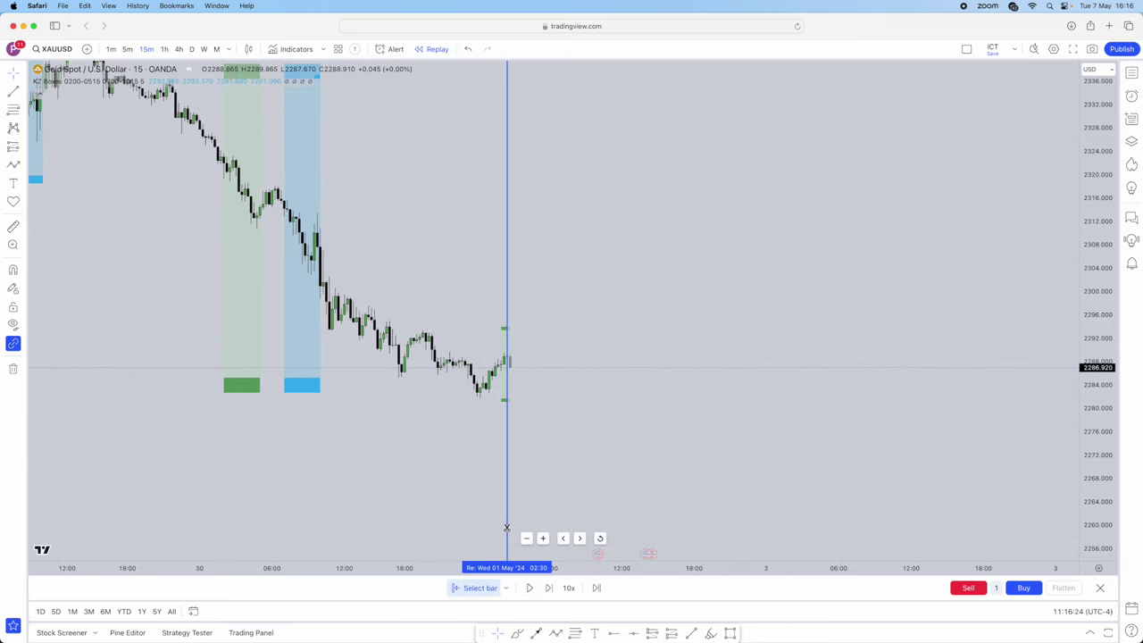
left_click(500, 527)
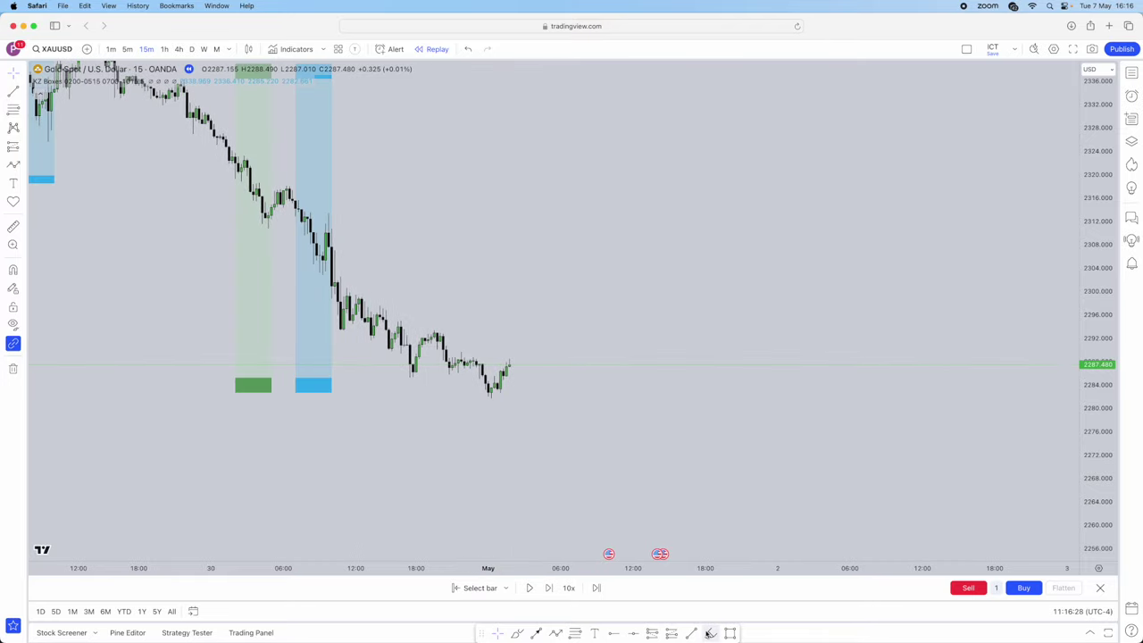
Draw a horizontal trend line beneath the 1 May 00:00 low at about 2281.7, extending to 09:00
left_click(489, 398)
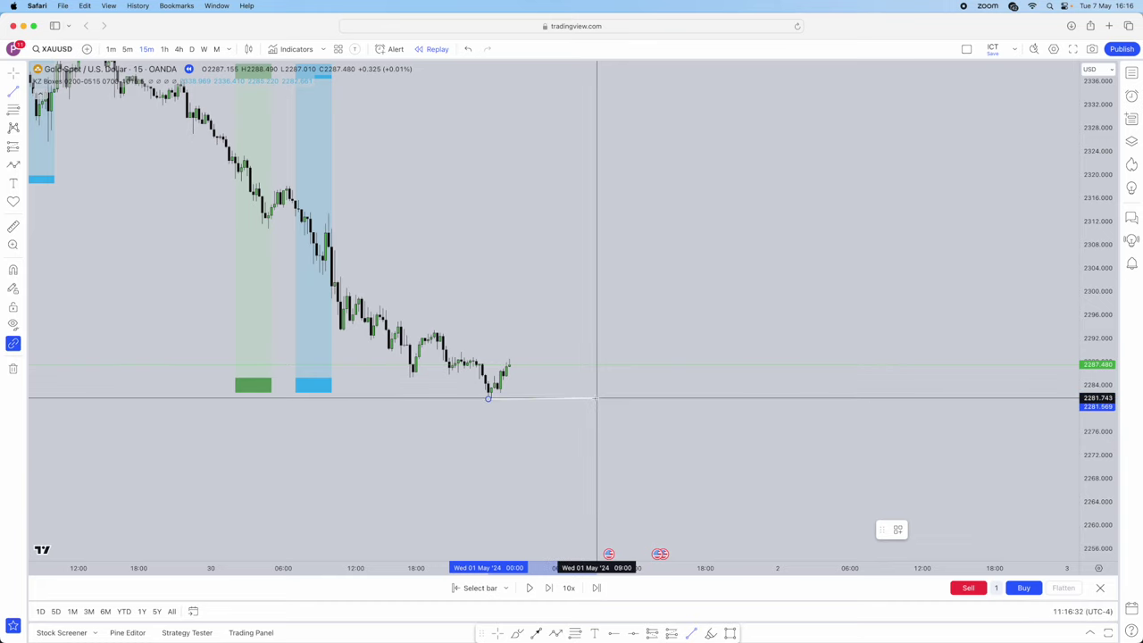
left_click(596, 398)
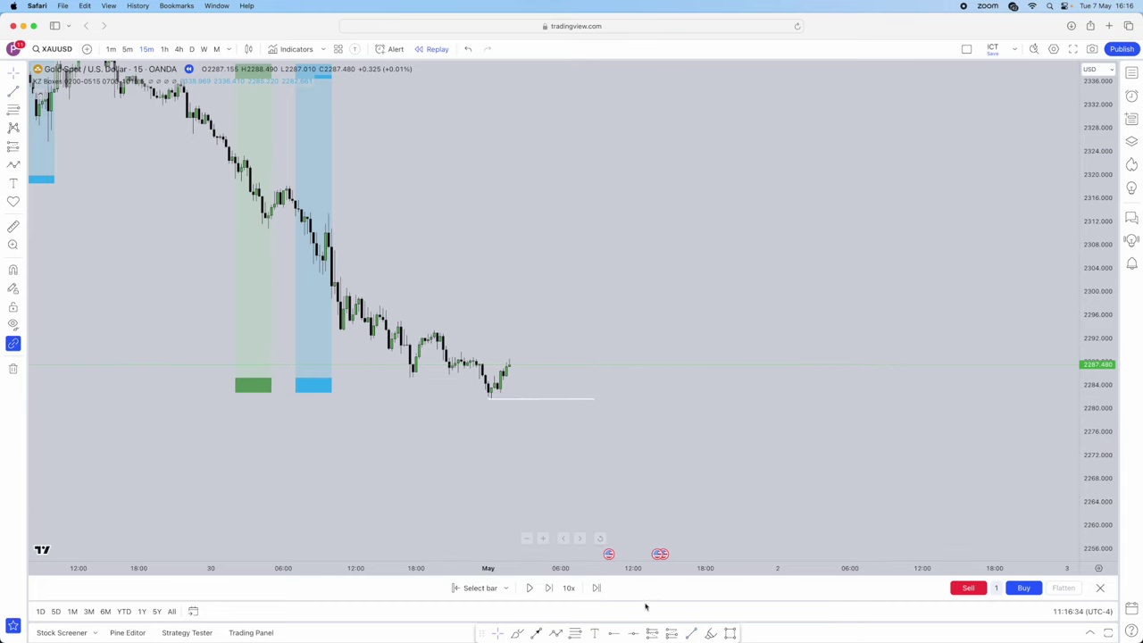
Draw a horizontal trend line above the late 30 April highs at about 2289.4, extending to 1 May 08:15
left_click(693, 635)
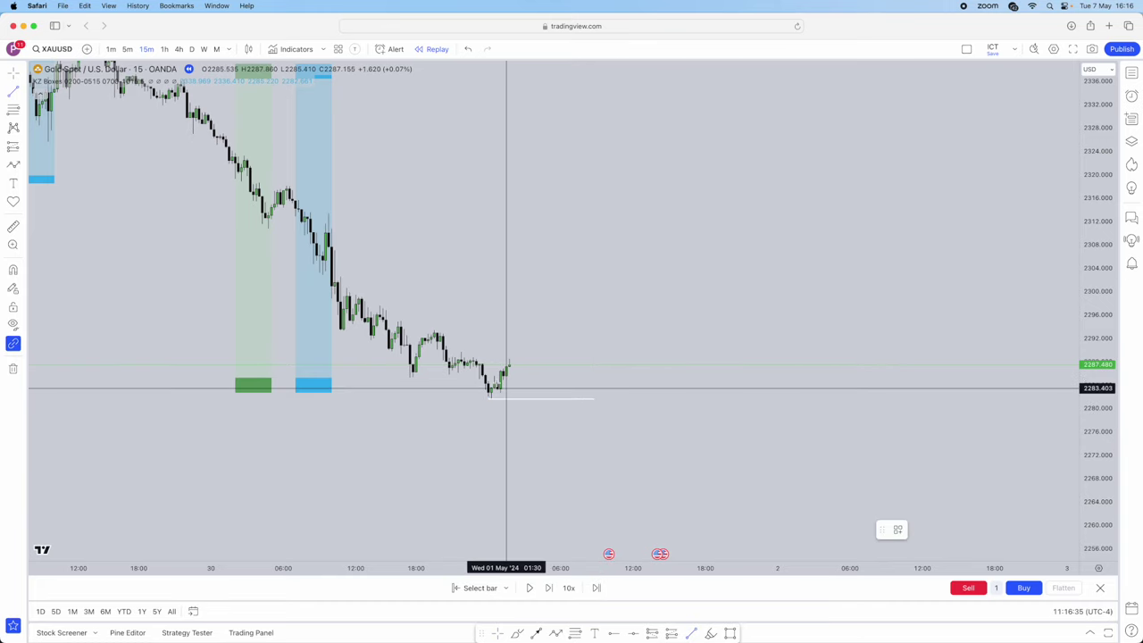
left_click(464, 353)
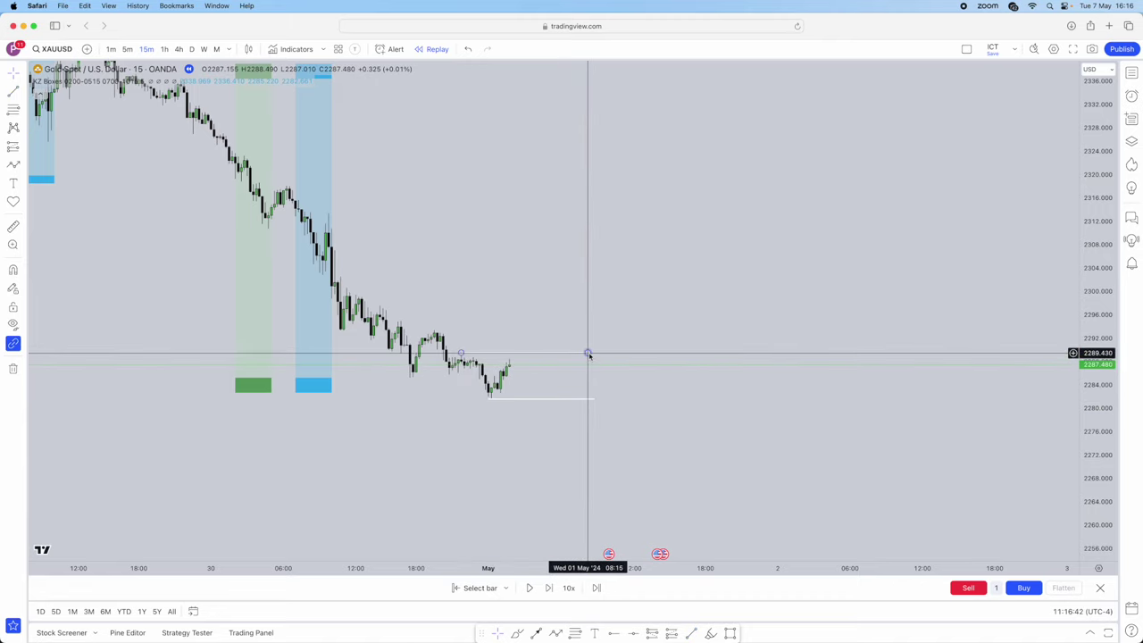
double_click(587, 354)
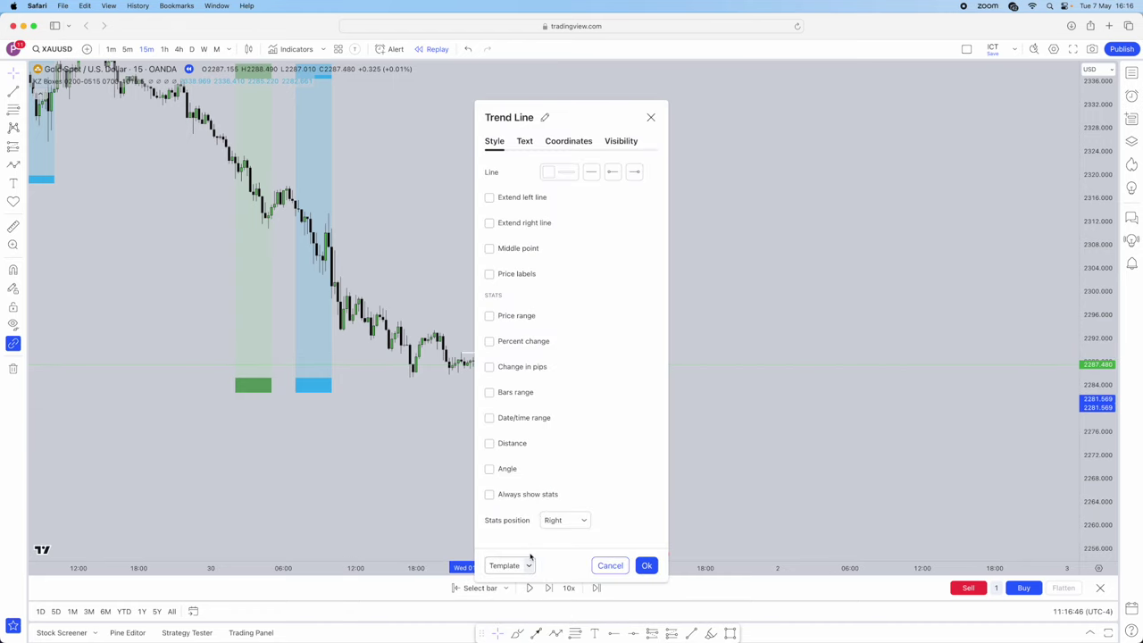
left_click(646, 566)
Advance the bar replay into the 1 May London kill zone and switch the chart to the 1-minute timeframe
left_click(549, 587)
left_click(549, 587)
left_click(549, 588)
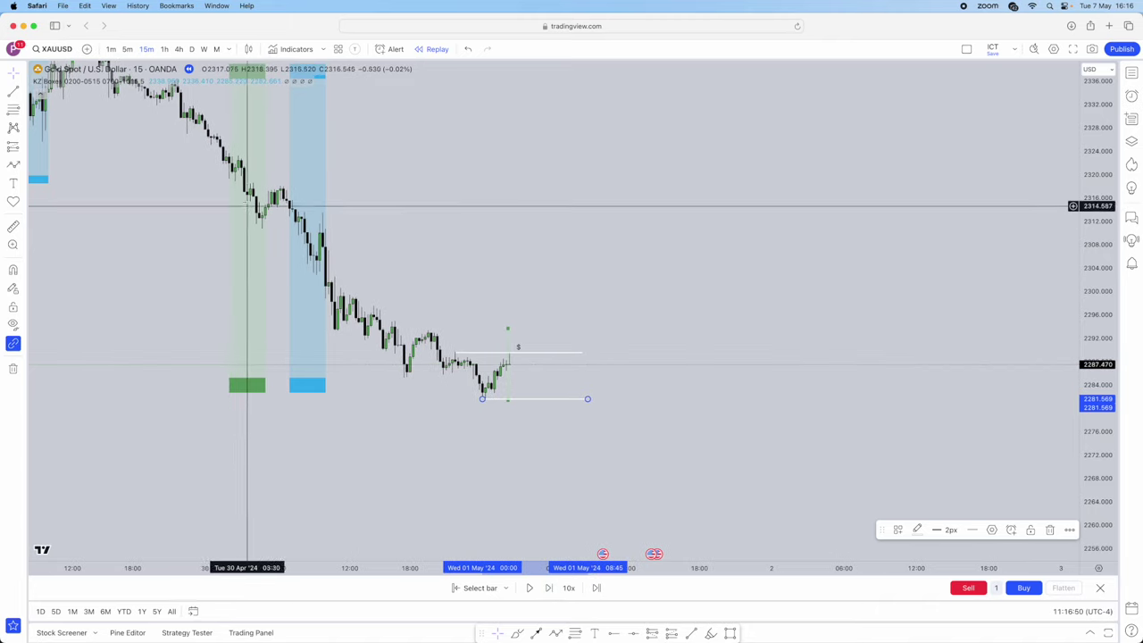
left_click(114, 50)
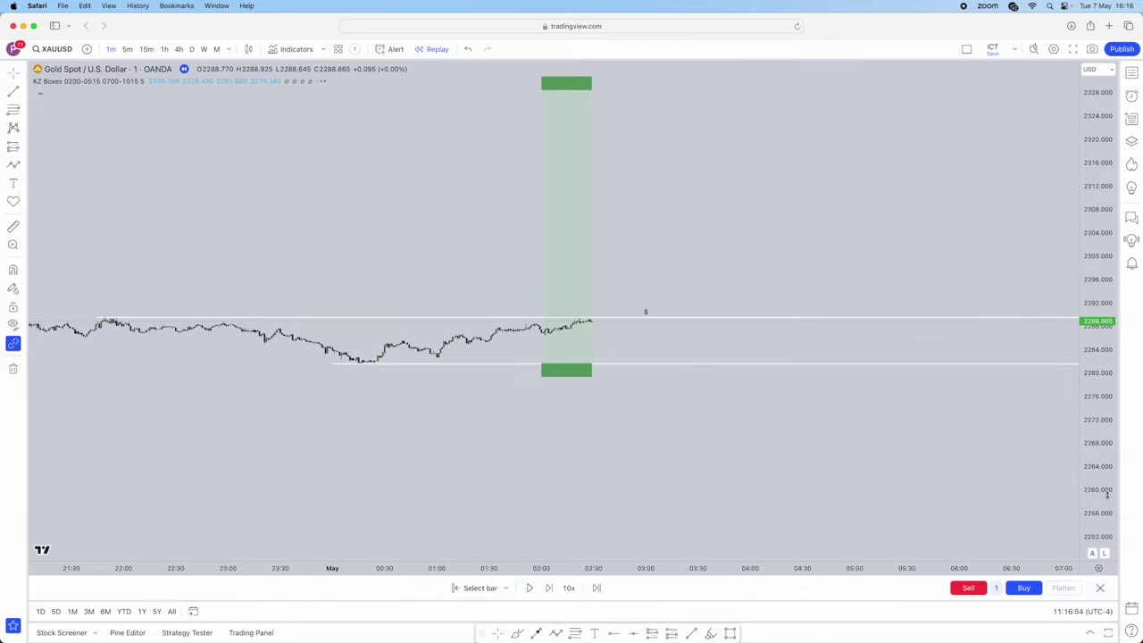
left_click_drag(1102, 522, 1100, 99)
scroll(664, 242, "down", 1)
left_click_drag(610, 396, 539, 357)
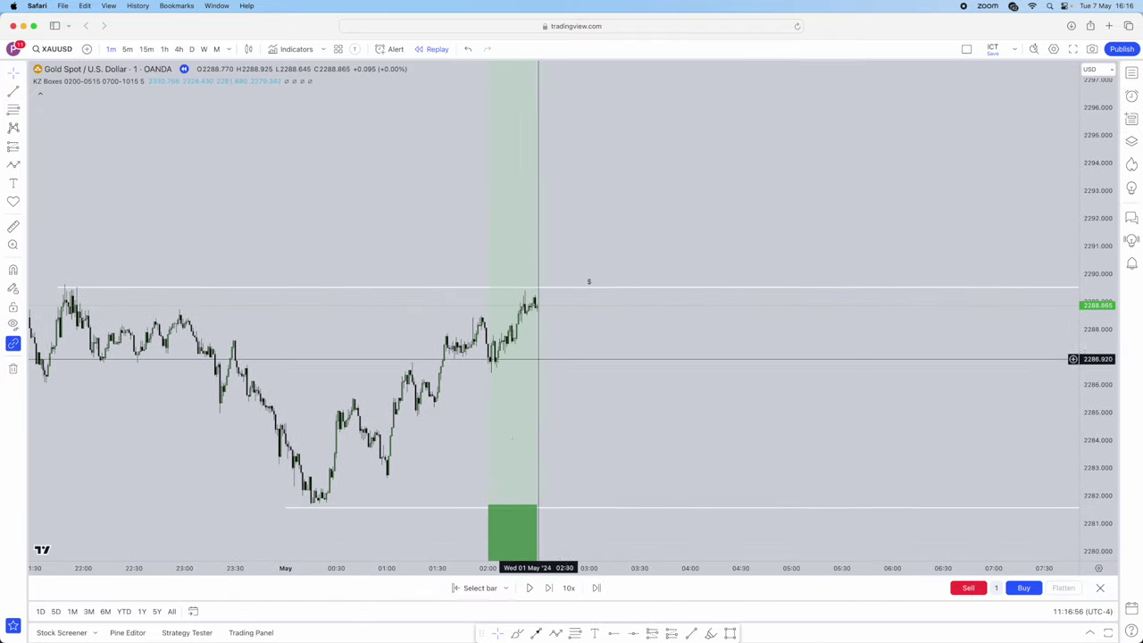
Advance the 1-minute replay from 02:30 to about 02:35, through the sweep of the upper trend line
left_click(550, 588)
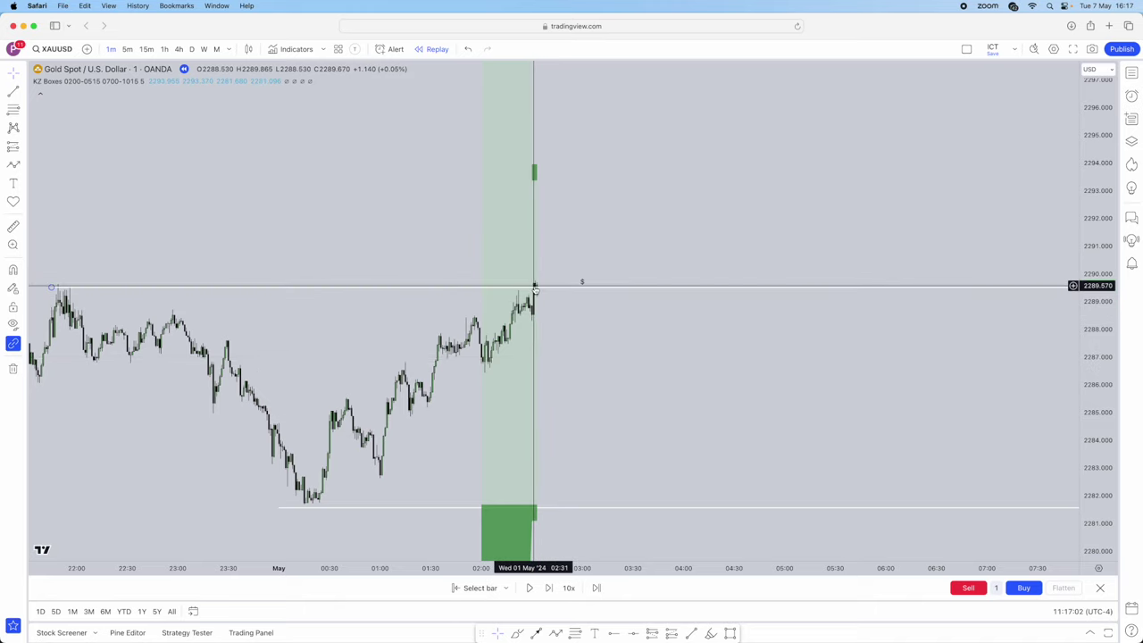
left_click_drag(571, 373, 563, 371)
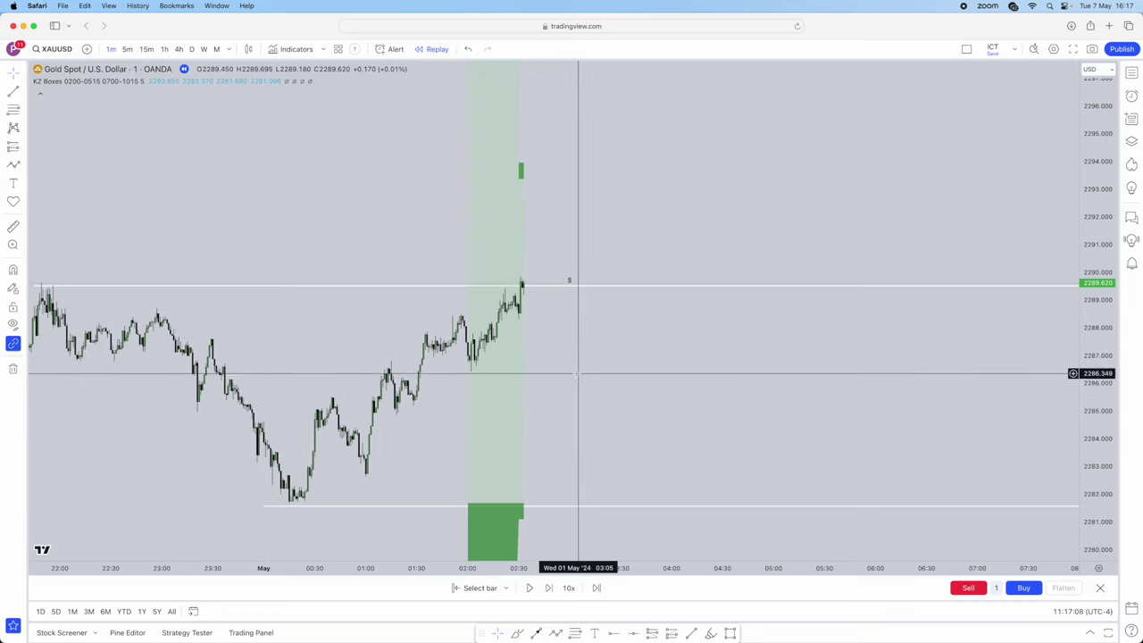
left_click_drag(567, 375, 539, 334)
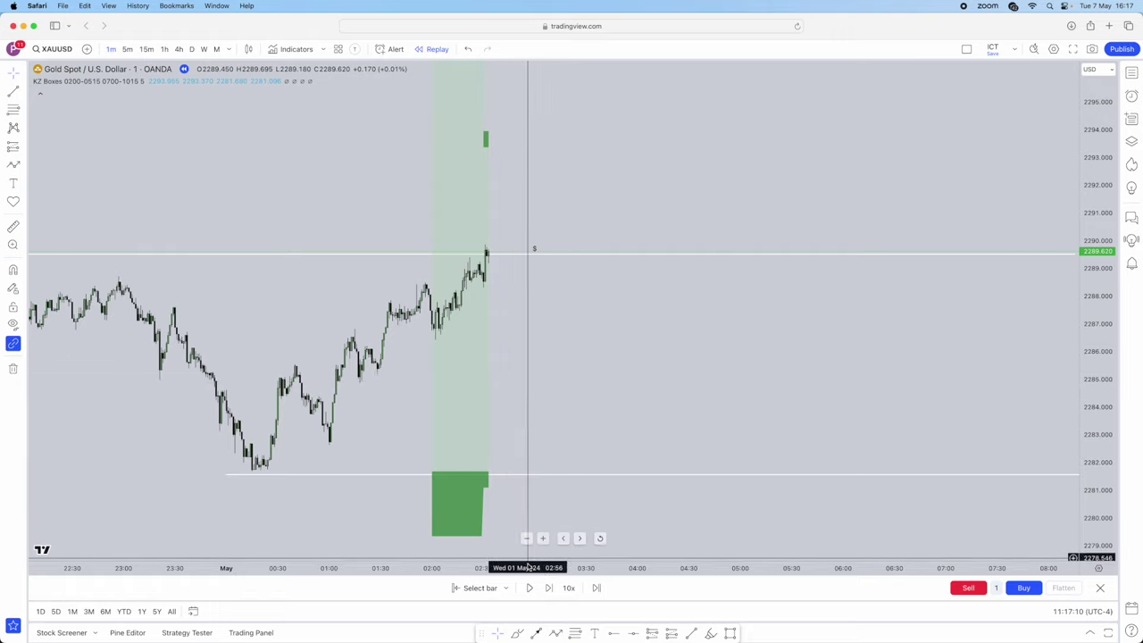
left_click(548, 589)
left_click(551, 589)
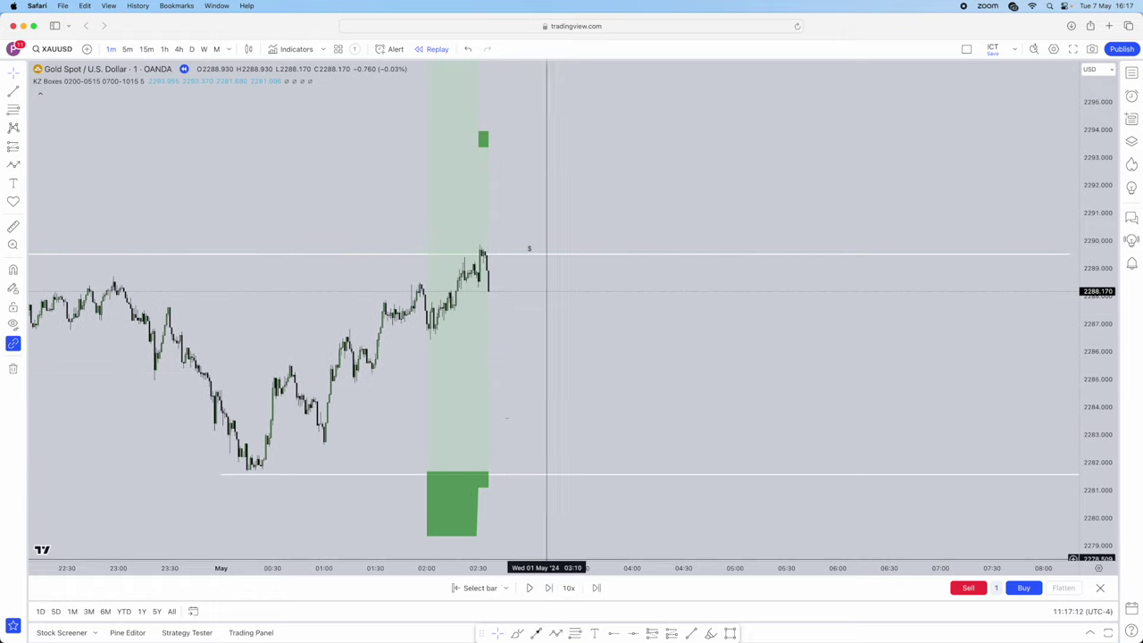
Advance the 1-minute replay bar by bar through the pullback below the upper trend line, up to 02:46
left_click_drag(549, 566, 492, 385)
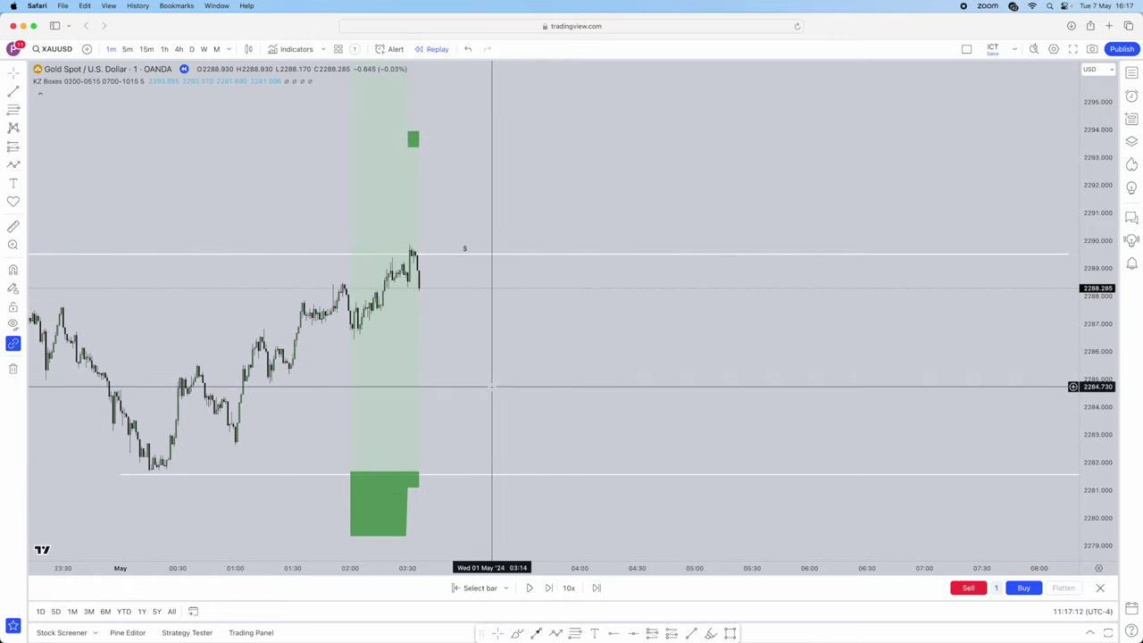
left_click(550, 589)
left_click(549, 589)
left_click(549, 589)
left_click(549, 589)
left_click(549, 589)
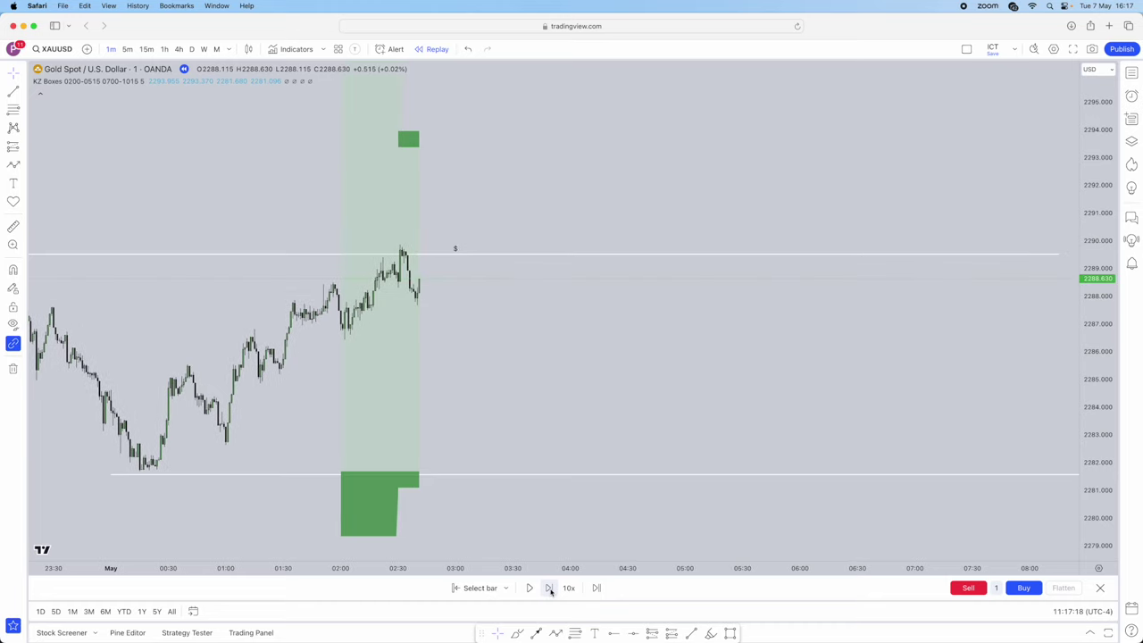
left_click(549, 588)
left_click(549, 589)
left_click(550, 589)
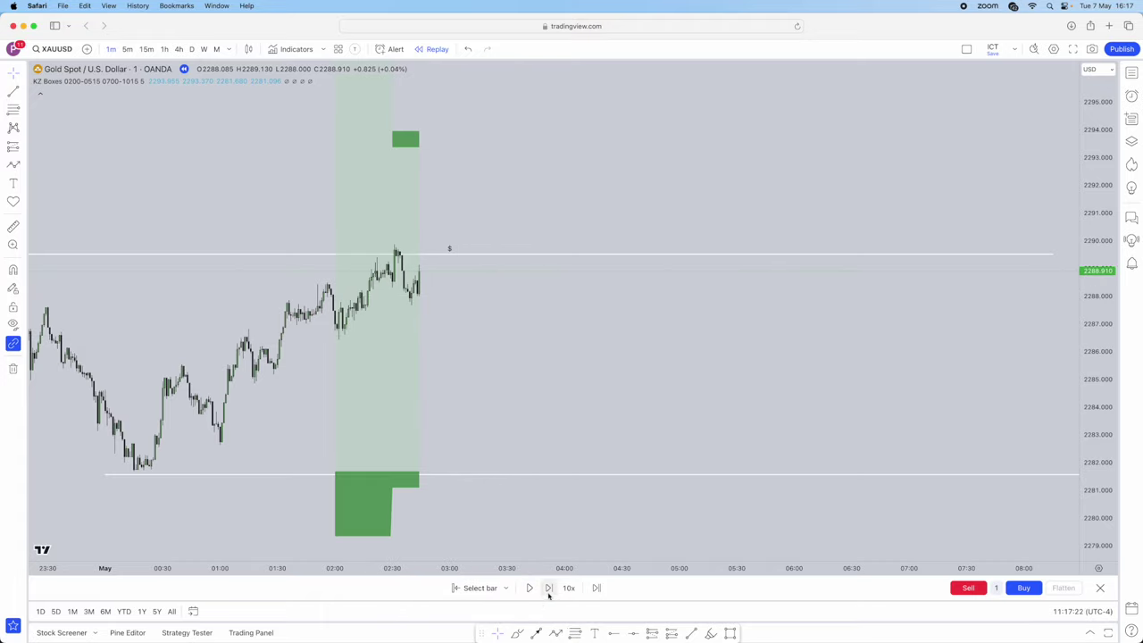
left_click(549, 589)
left_click(549, 589)
left_click(549, 589)
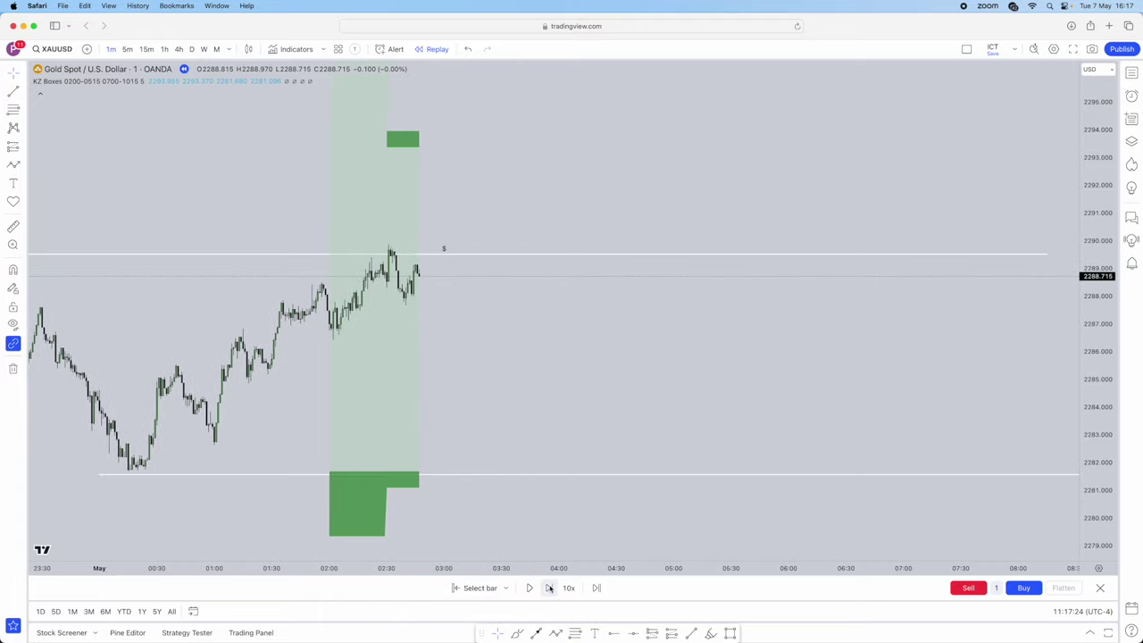
Place a short position at about 2288.83 with its stop at 2290.21 and target at 2284.90, extending to about 03:18
left_click(25, 146)
left_click(51, 178)
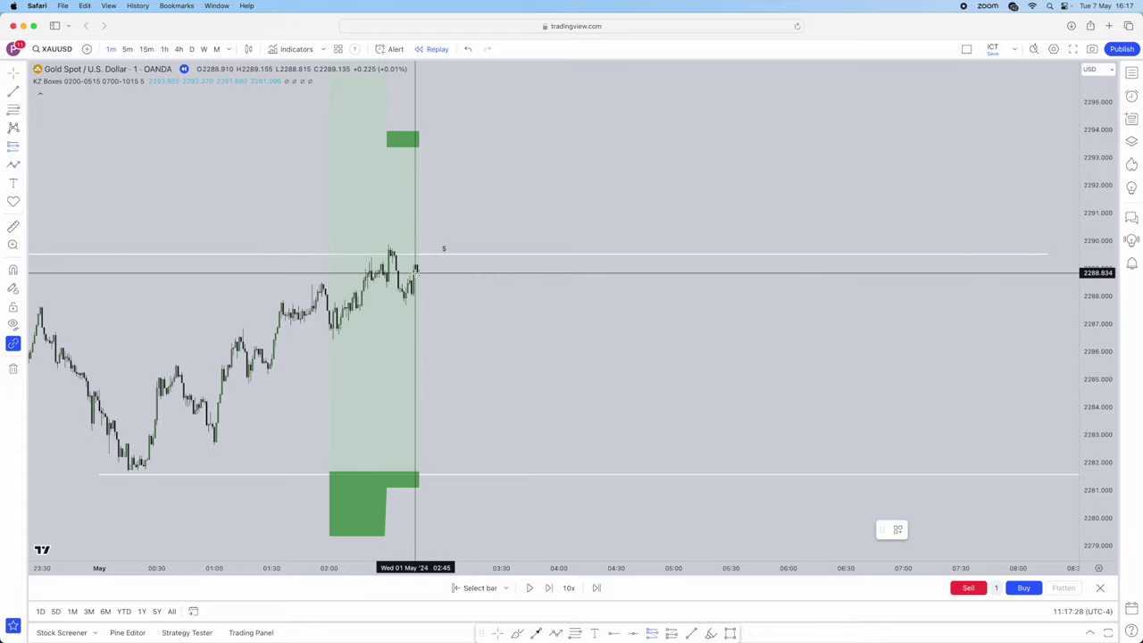
left_click(417, 272)
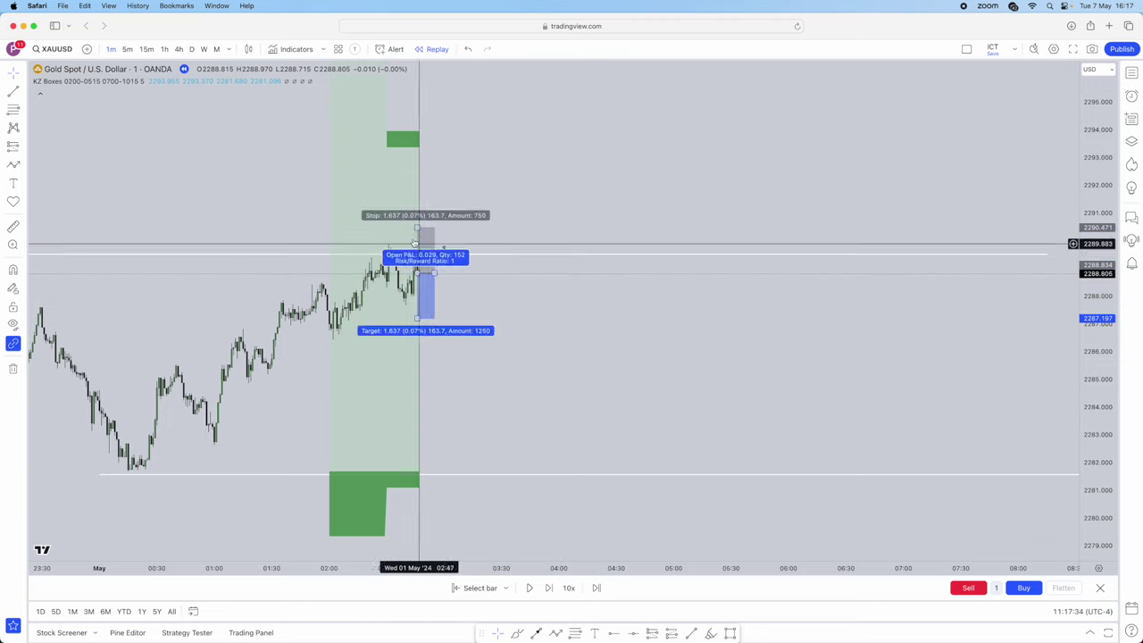
left_click_drag(417, 228, 415, 235)
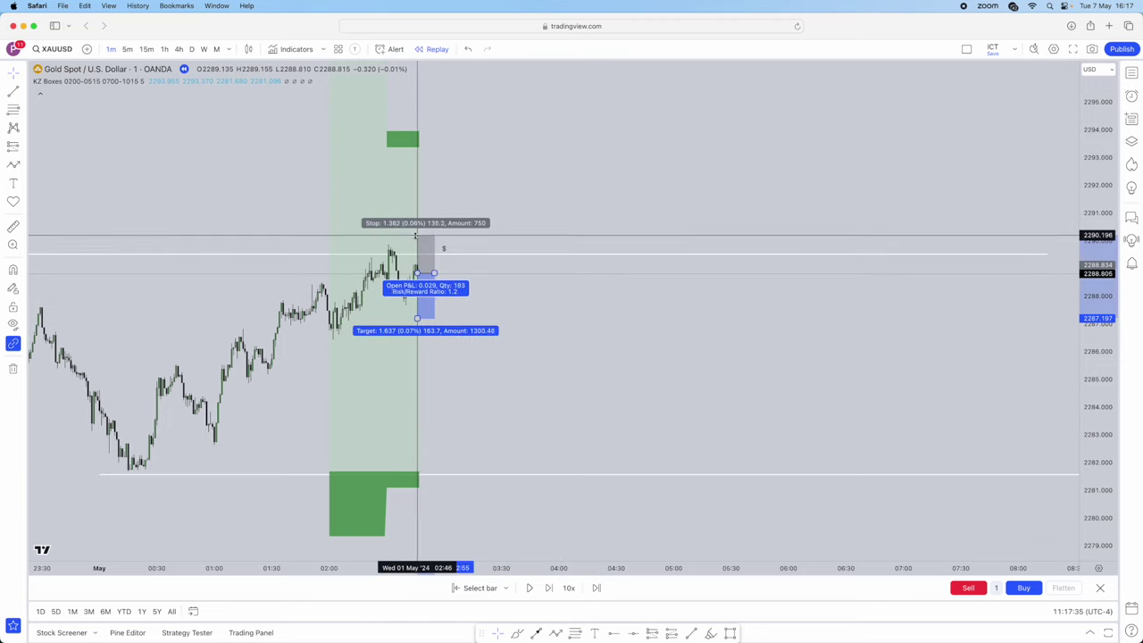
left_click_drag(418, 318, 417, 383)
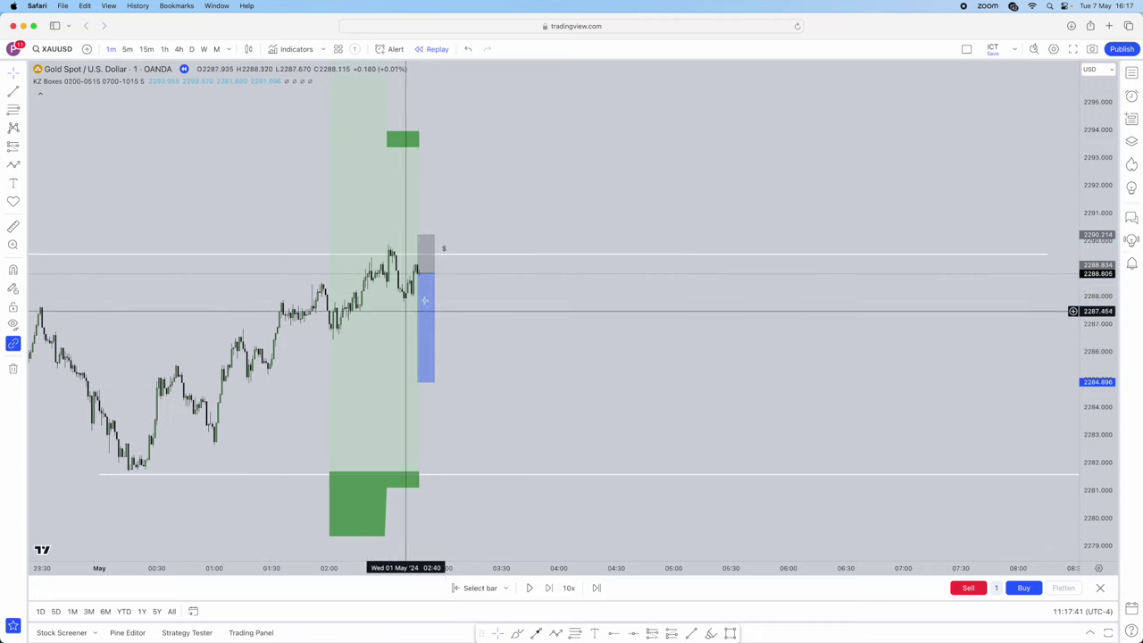
left_click_drag(434, 274, 479, 274)
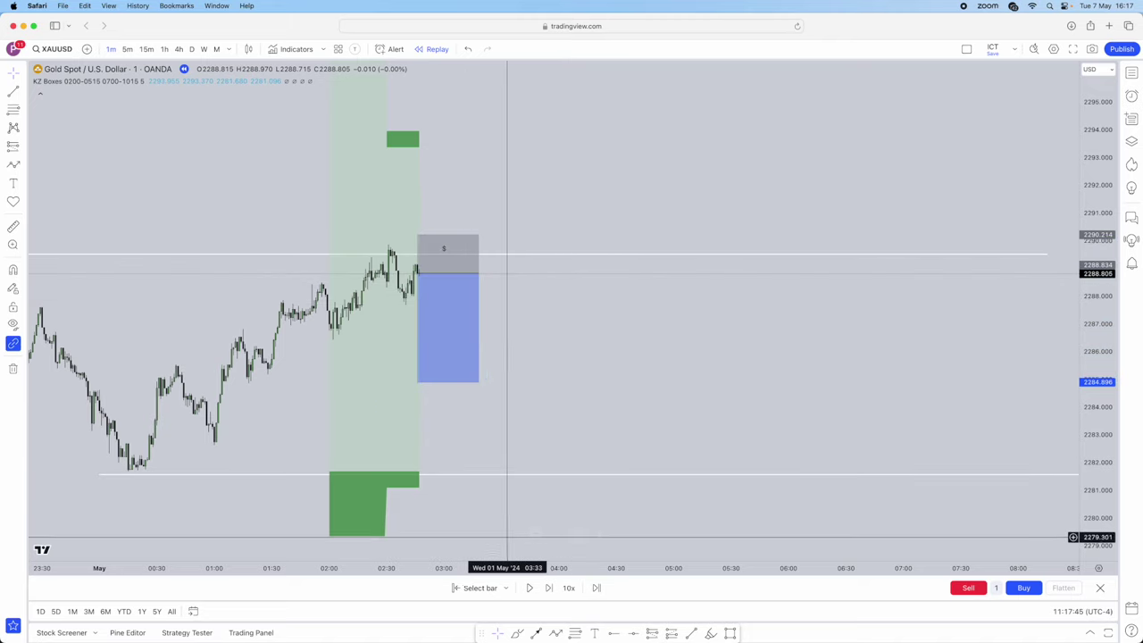
Play the replay to about 03:00 and move the short position's target to 2286.07 for a risk/reward ratio of 2
left_click(529, 588)
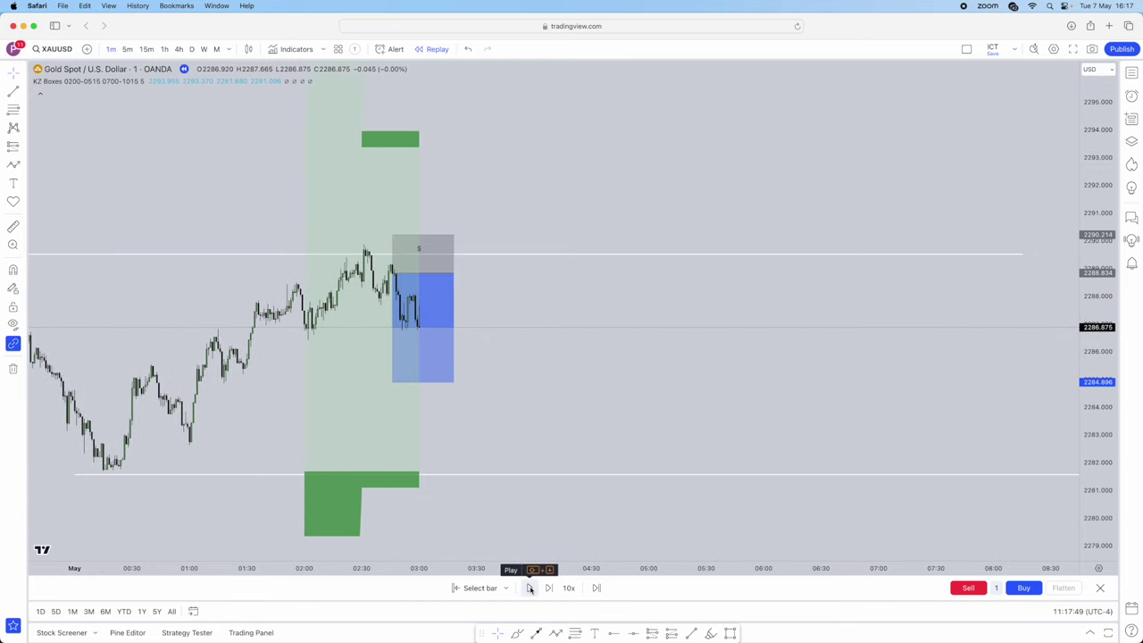
left_click_drag(392, 381, 398, 350)
Play the replay until price passes the short target at about 03:32 and stretch the position to the latest bar
left_click(530, 588)
left_click(530, 588)
left_click(529, 589)
left_click_drag(393, 271, 426, 271)
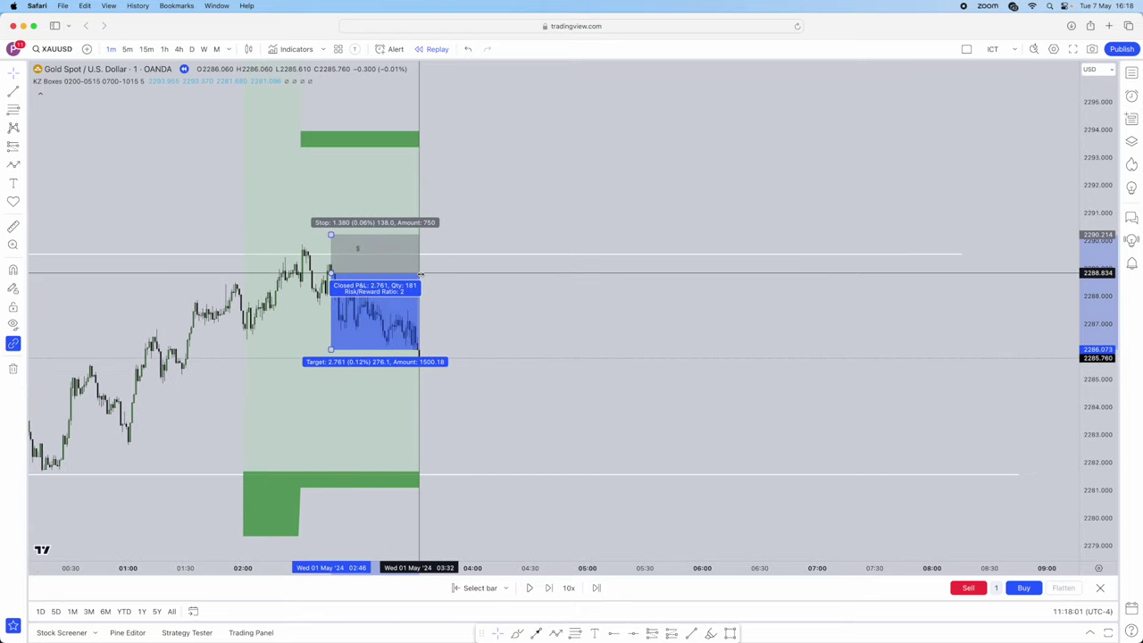
left_click(692, 379)
scroll(683, 353, "down", 2)
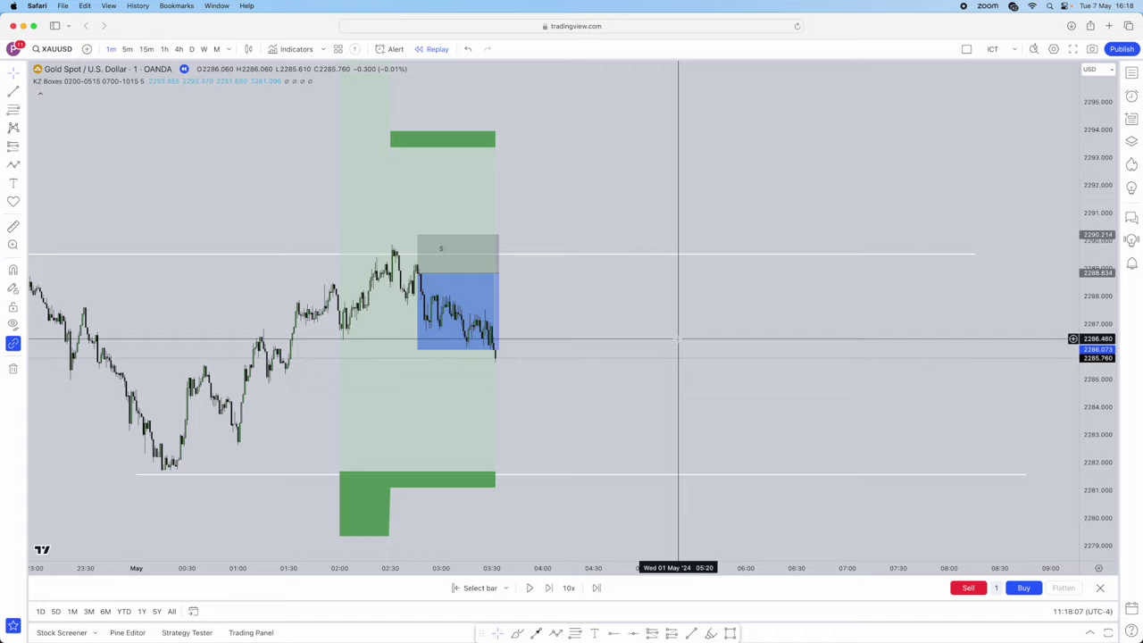
left_click_drag(0, 74, 0, 80)
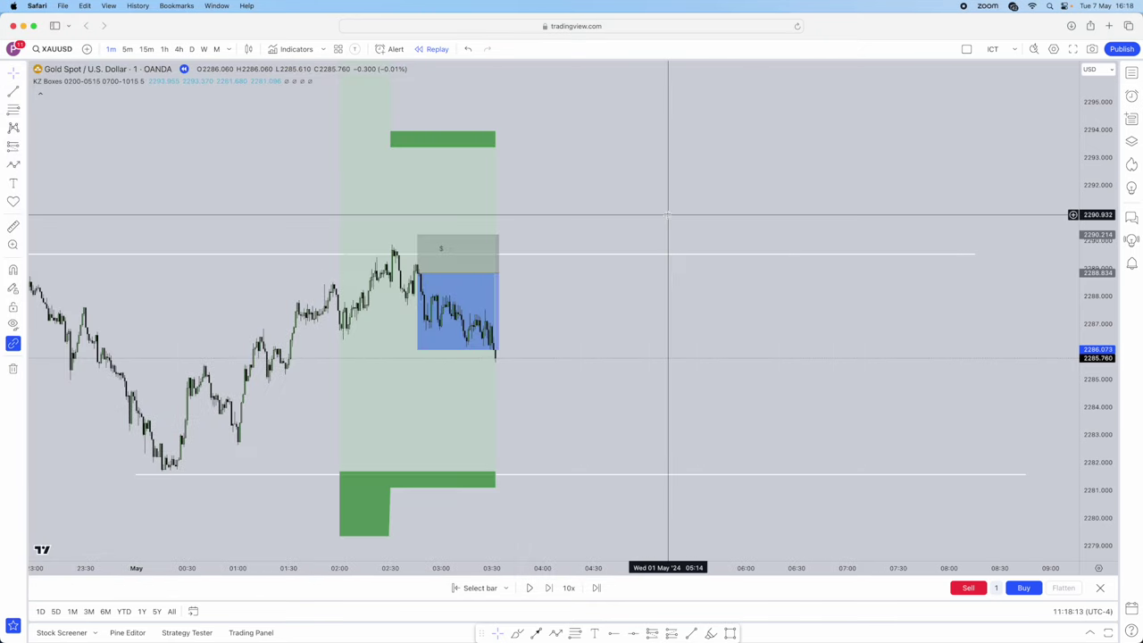